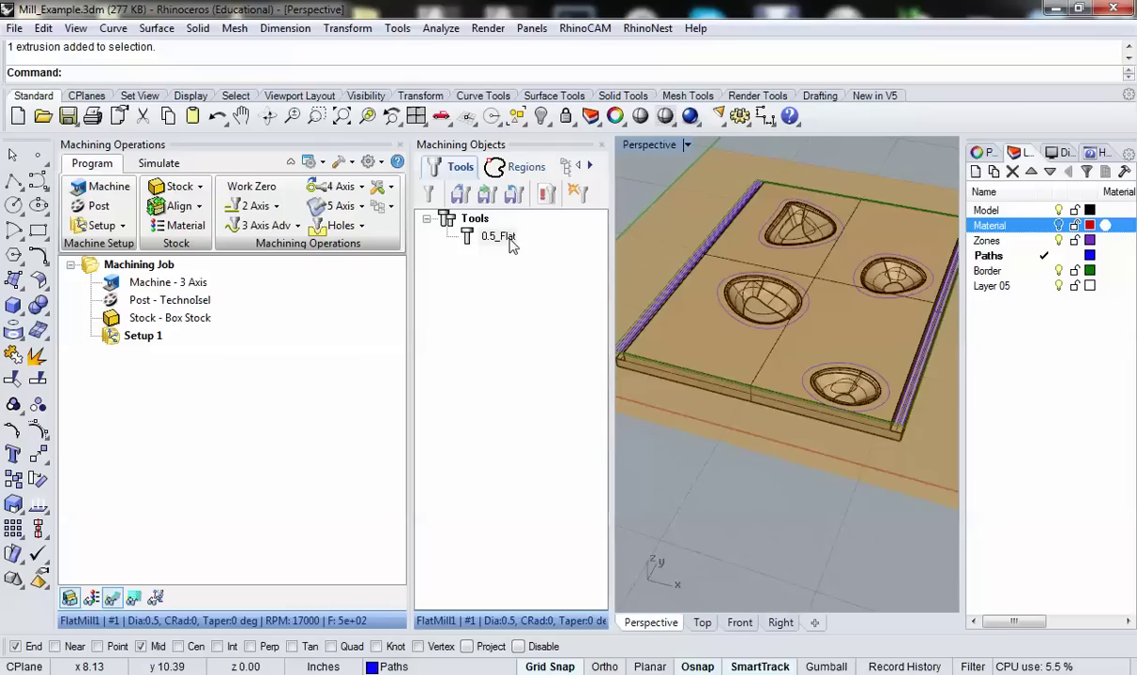
Start a 3-axis Parallel Finishing operation for the panel and place its dialog clear of the model
click(507, 236)
click(492, 237)
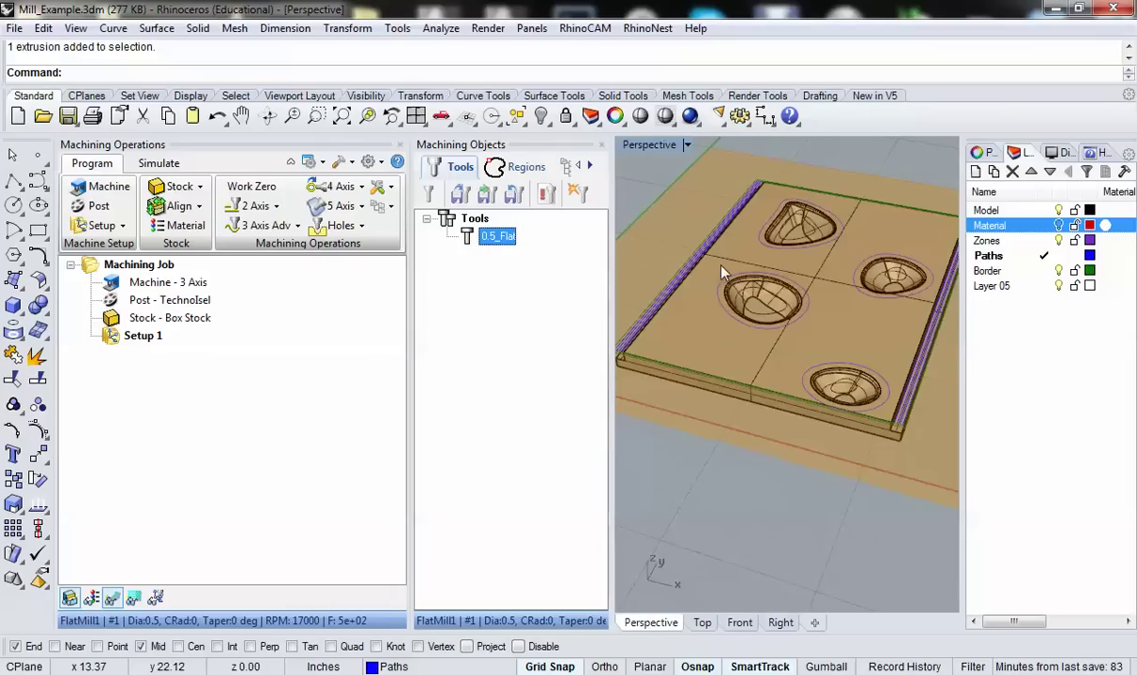
right_drag(682, 251, 751, 326)
scroll(751, 326, down, 5)
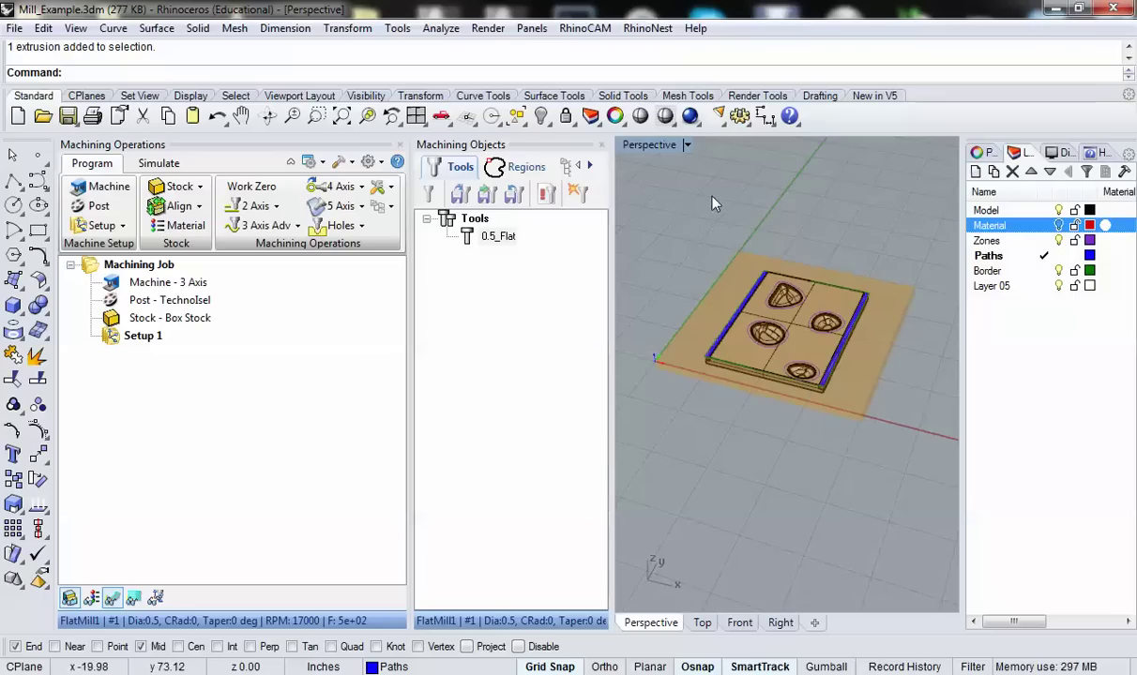
shift+right_drag(760, 273, 739, 254)
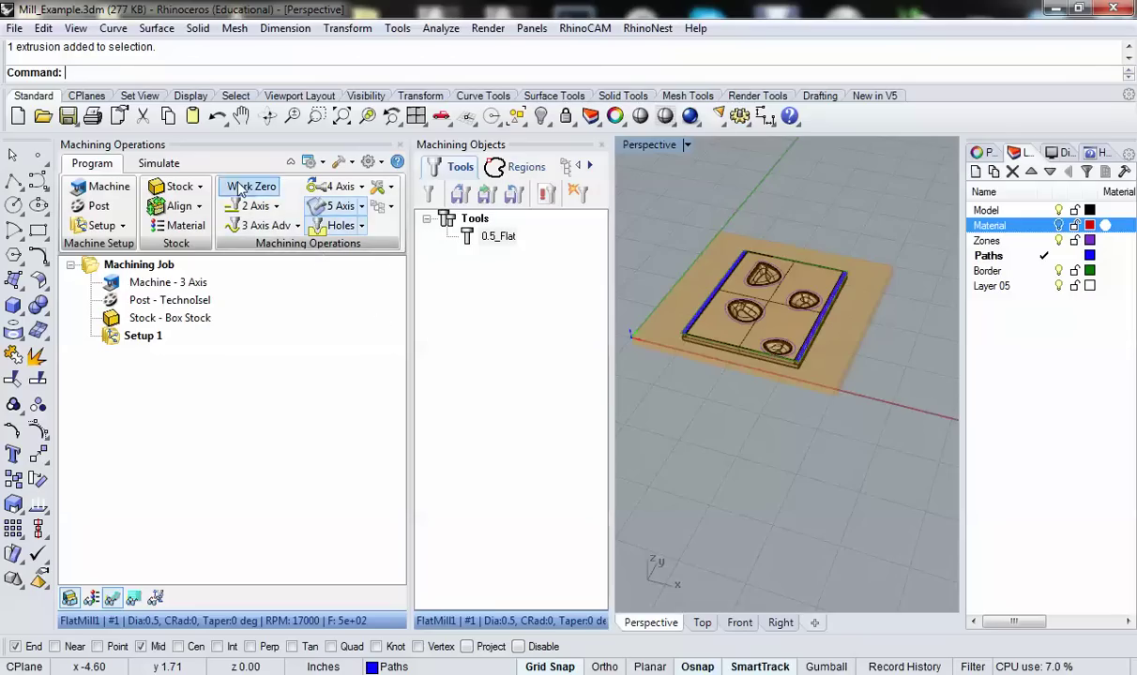
click(297, 228)
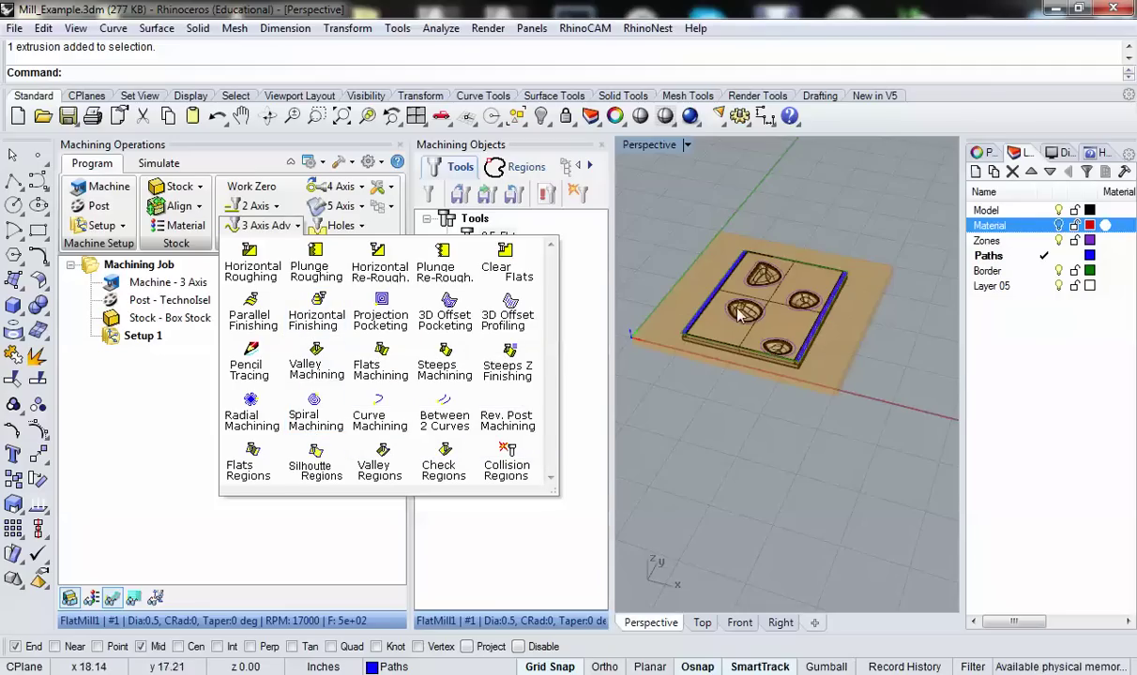
click(251, 319)
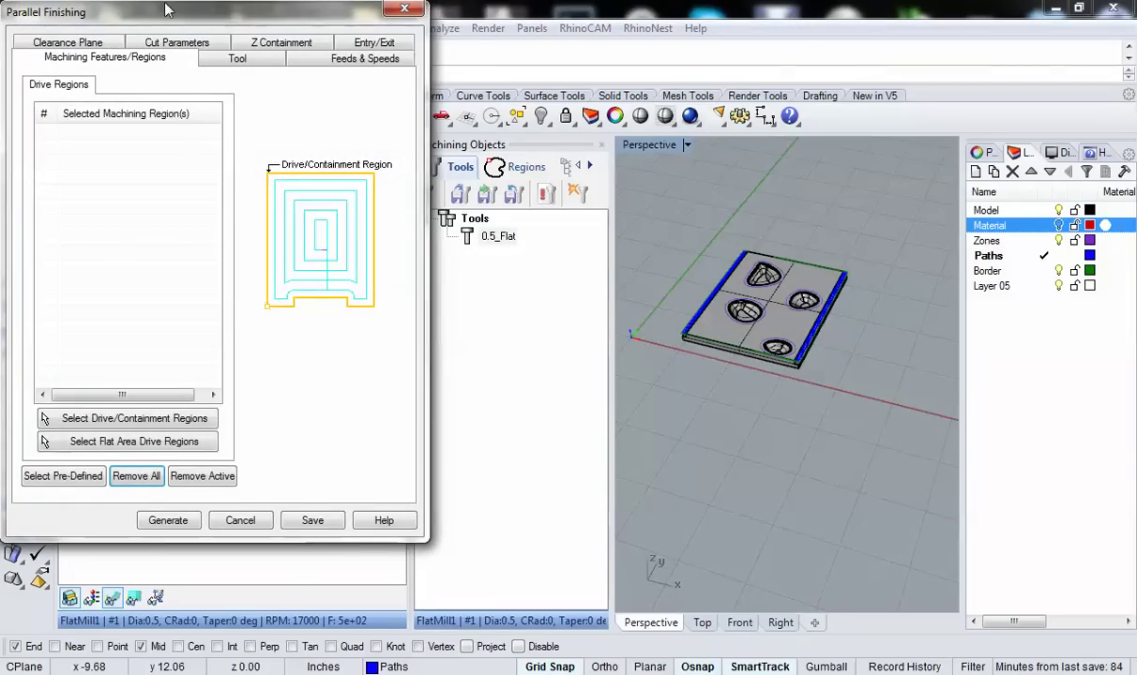
drag(166, 9, 245, 54)
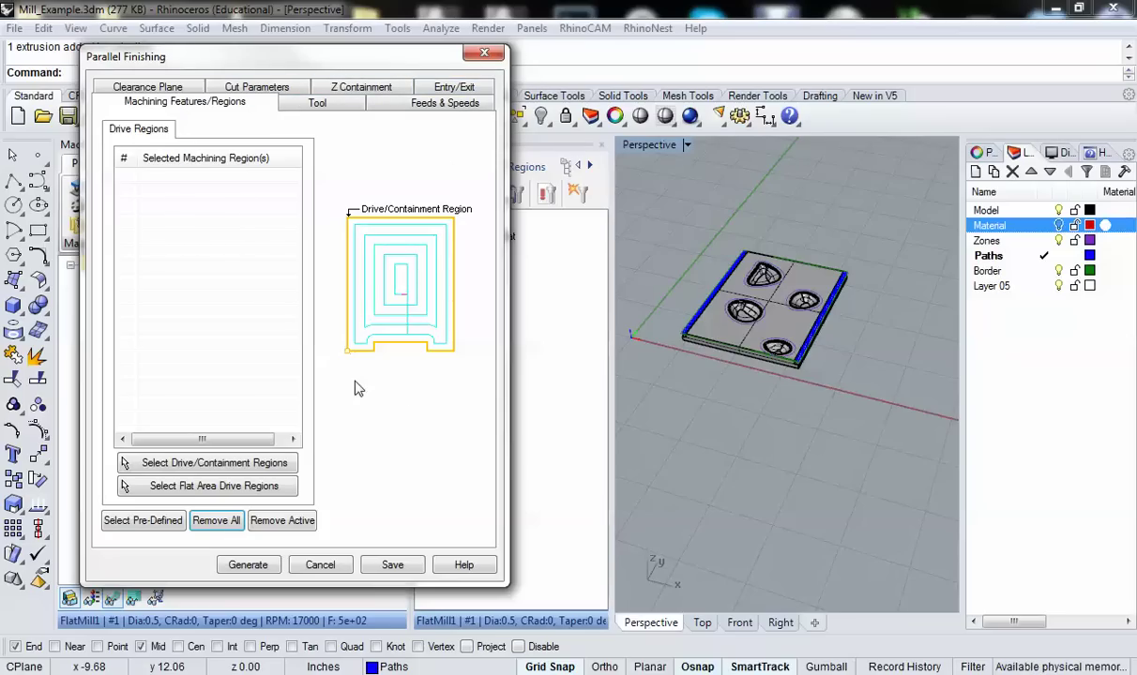
Examine the panel's profile from the front and the curved pockets up close in perspective
mouse_move(731, 333)
right_down()
mouse_move(767, 317)
mouse_move(771, 421)
mouse_move(718, 330)
right_up()
scroll(760, 413, up, 5)
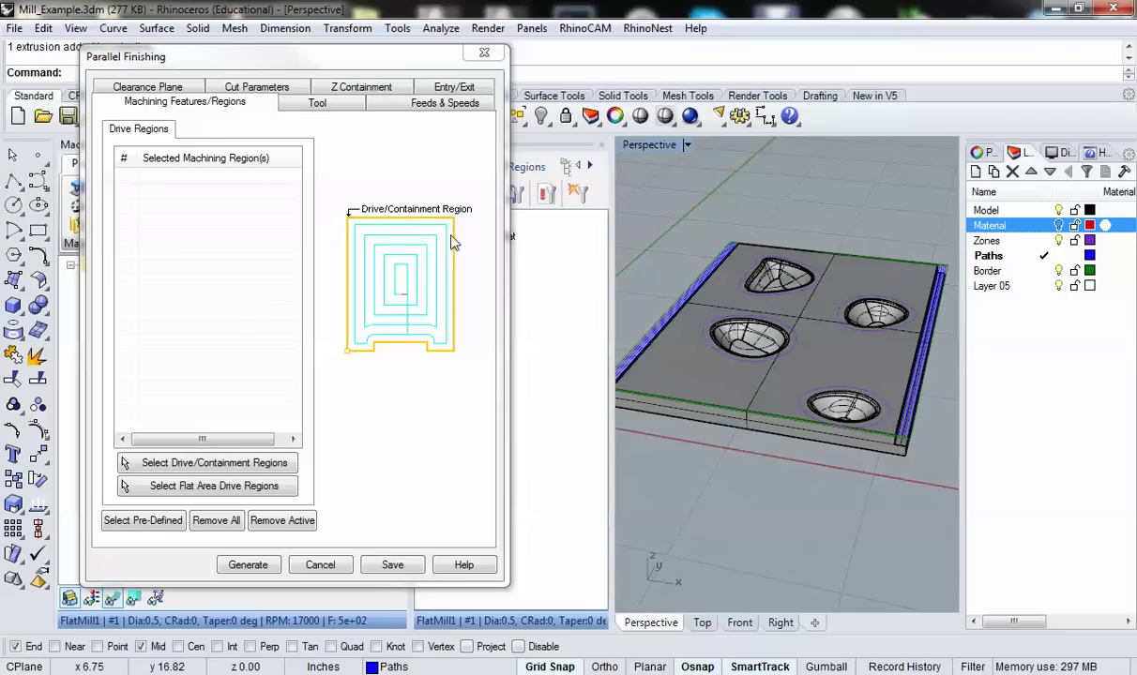
right_drag(750, 338, 785, 366)
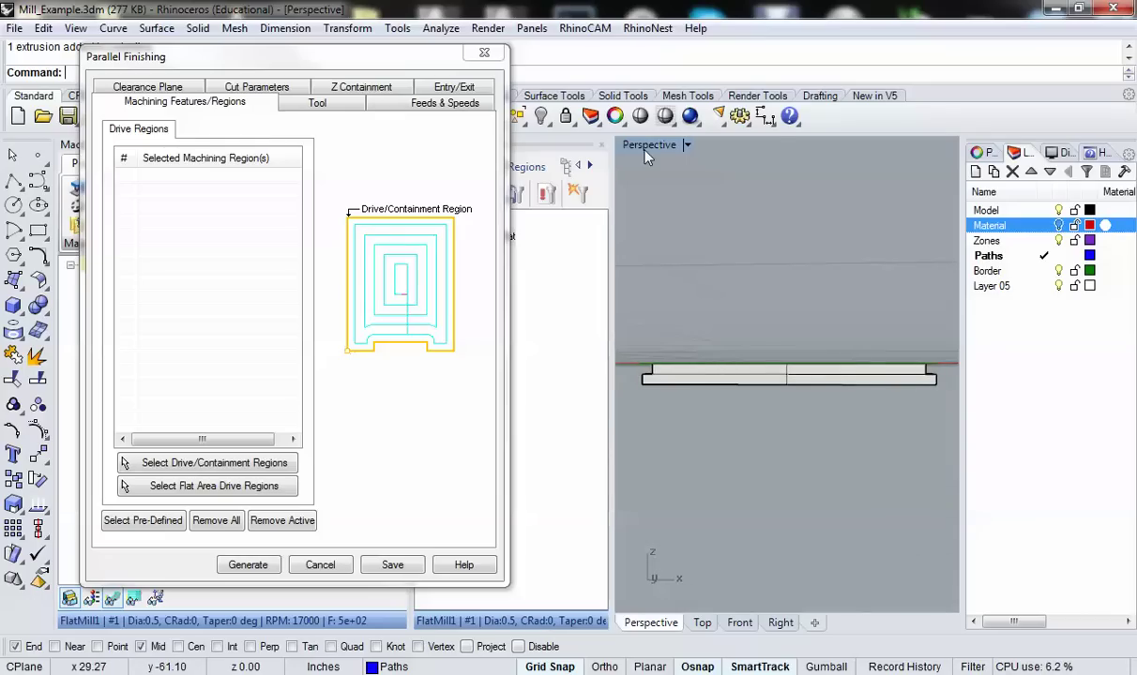
double_click(614, 144)
double_click(635, 385)
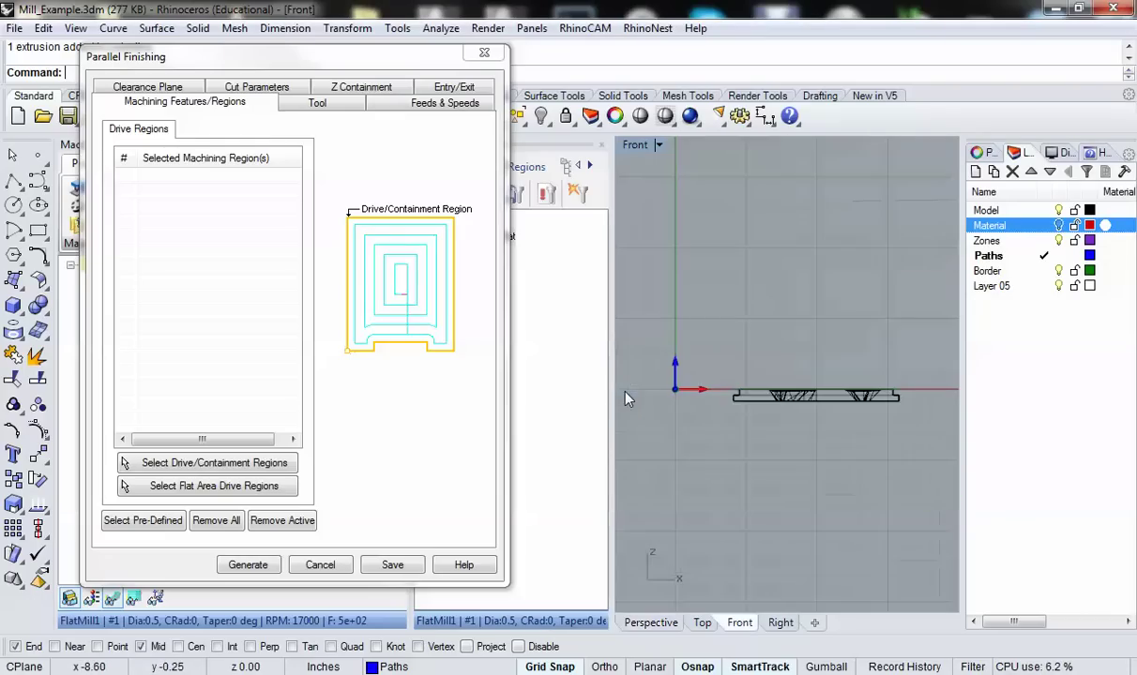
scroll(908, 413, up, 4)
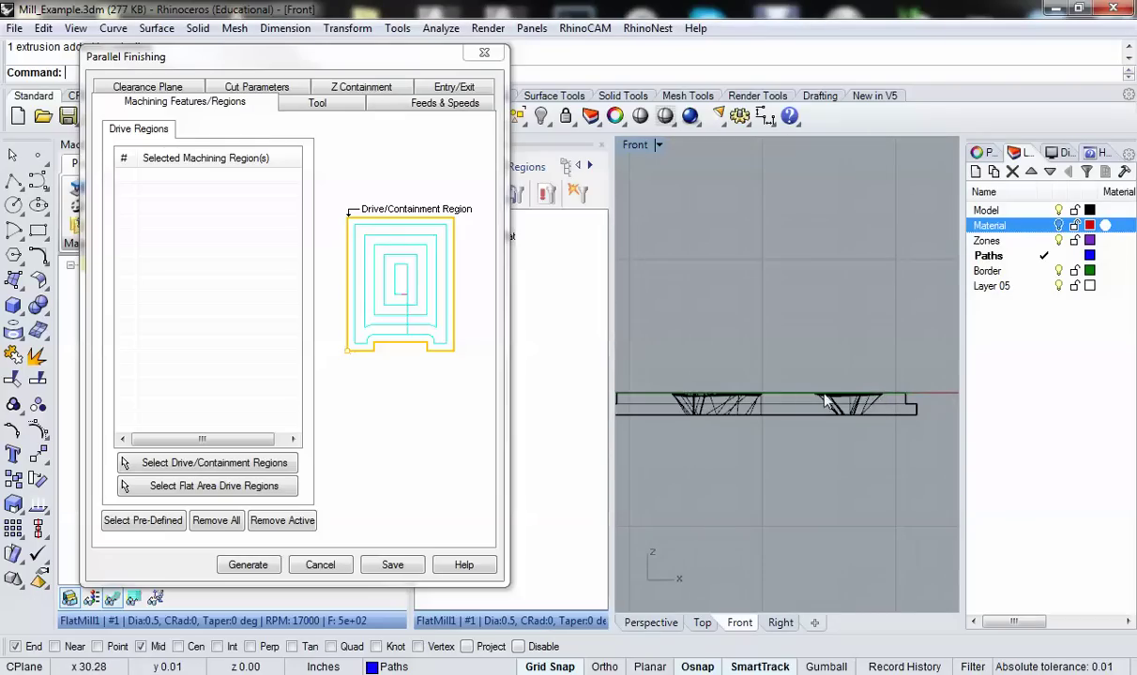
double_click(635, 145)
double_click(799, 145)
right_drag(741, 371, 736, 416)
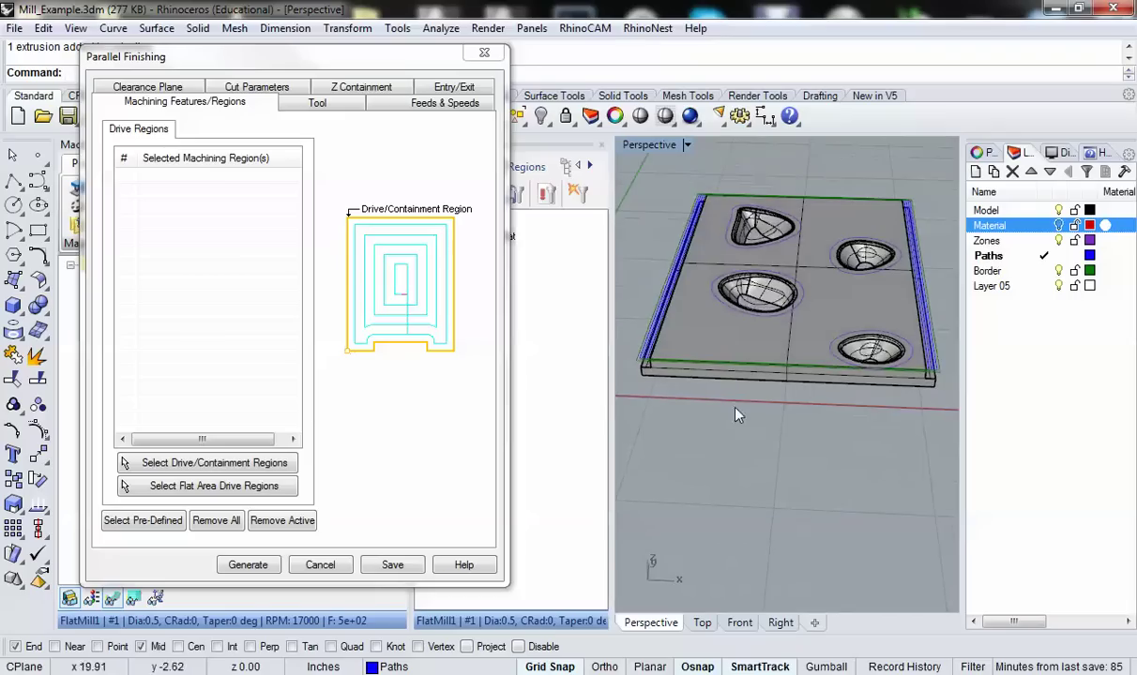
scroll(713, 385, up, 3)
scroll(670, 319, up, 3)
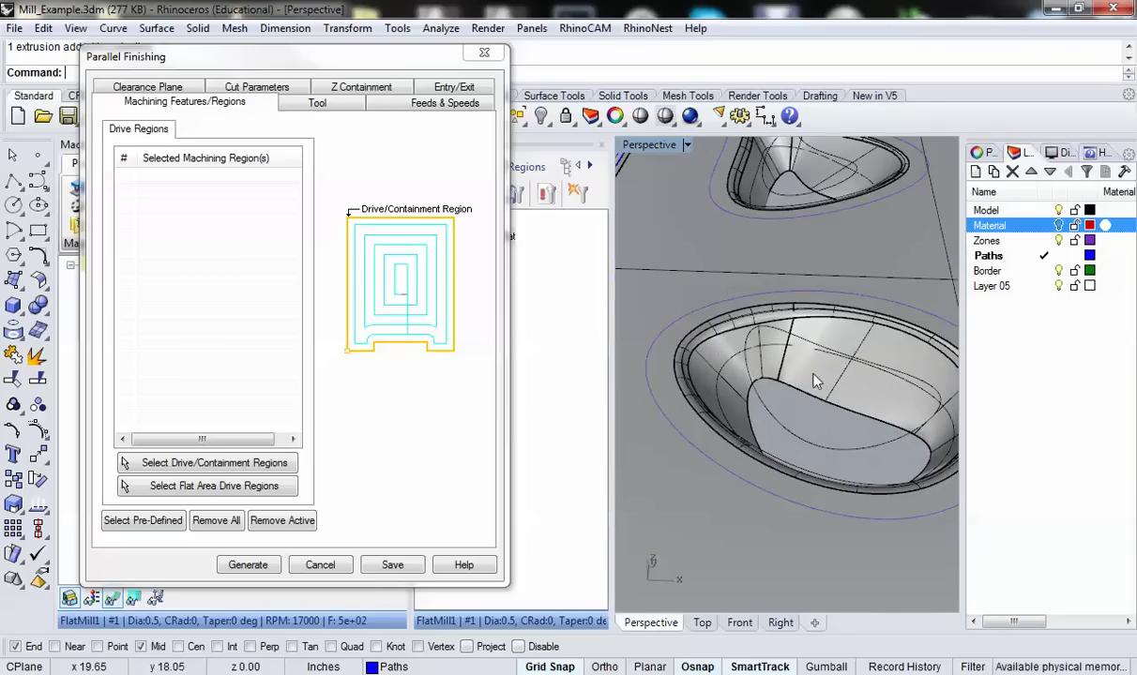
scroll(814, 380, down, 3)
scroll(733, 365, down, 2)
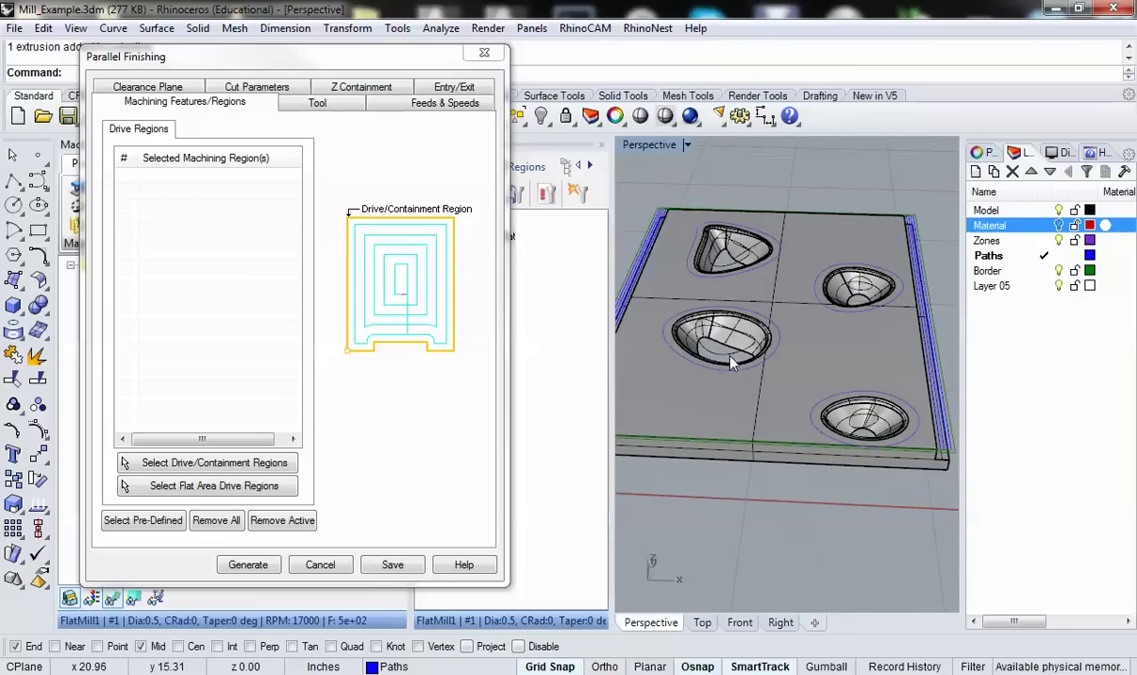
click(676, 362)
click(676, 355)
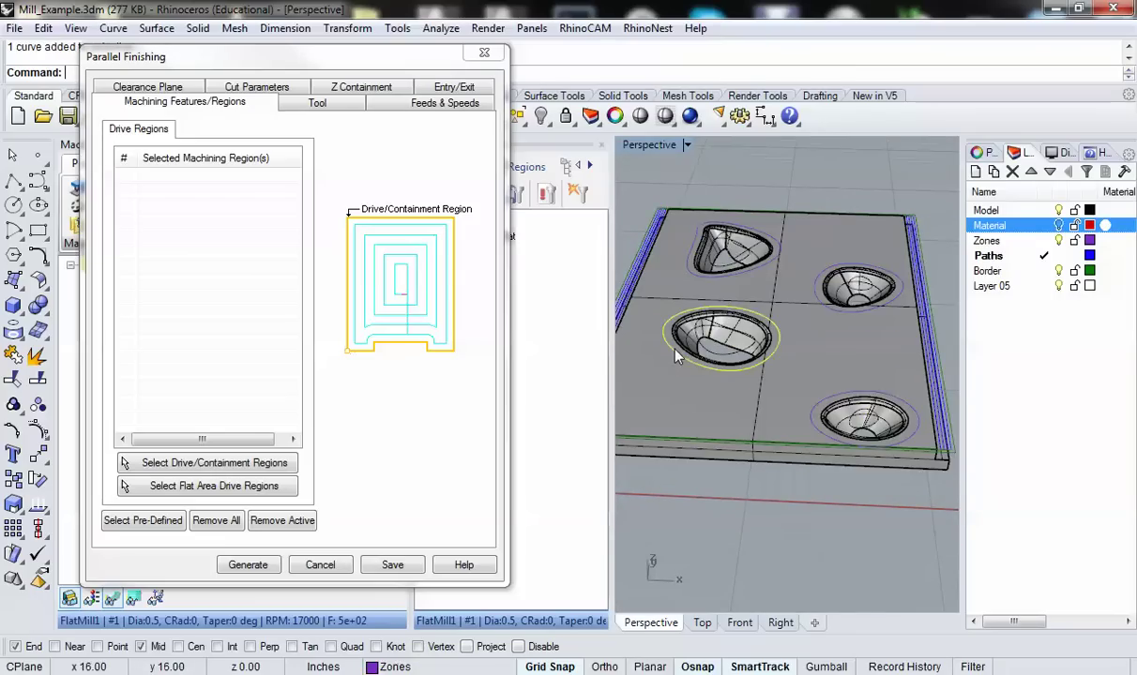
scroll(693, 266, up, 3)
shift+click(692, 266)
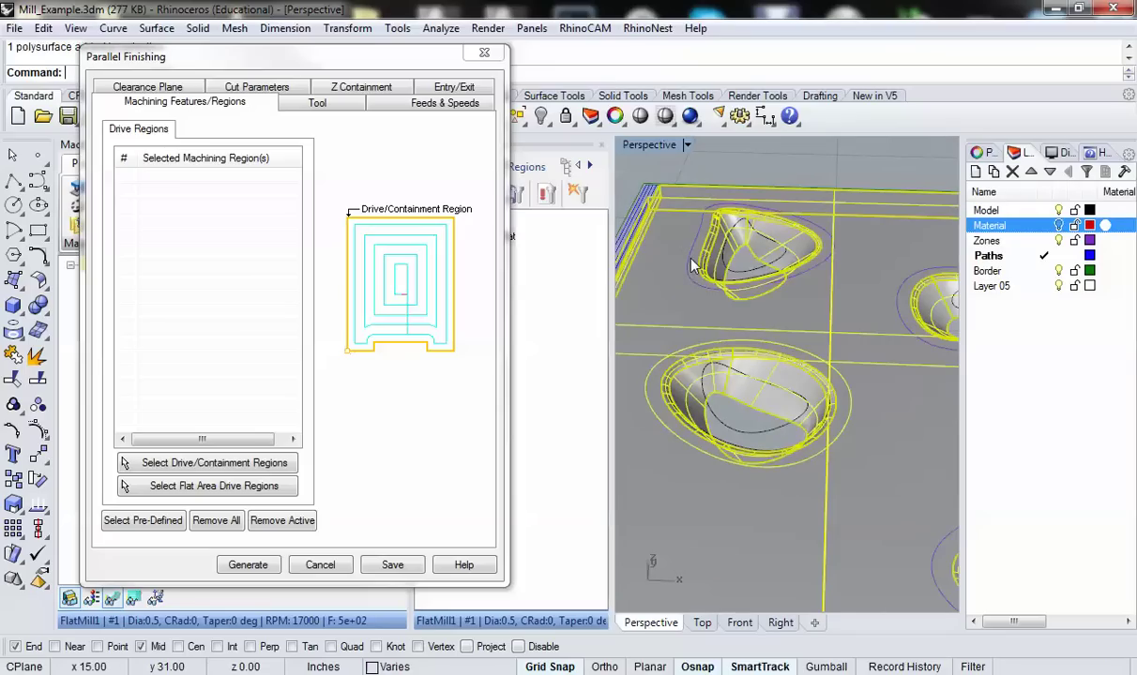
ctrl+click(728, 288)
scroll(732, 286, down, 3)
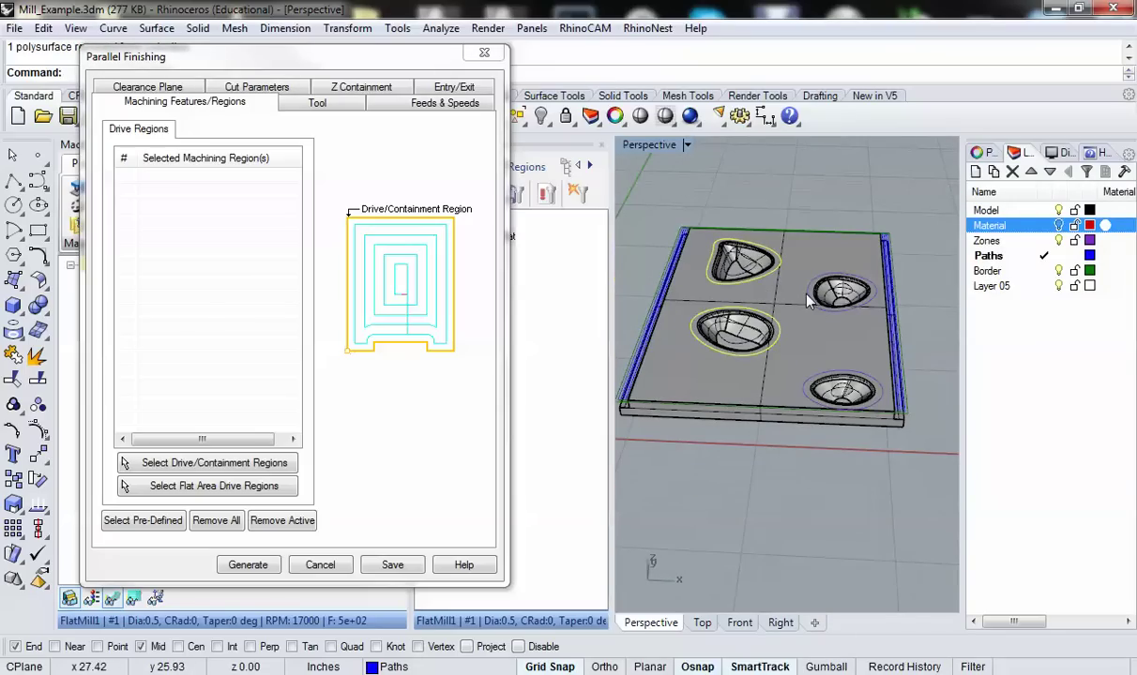
shift+click(809, 296)
click(760, 173)
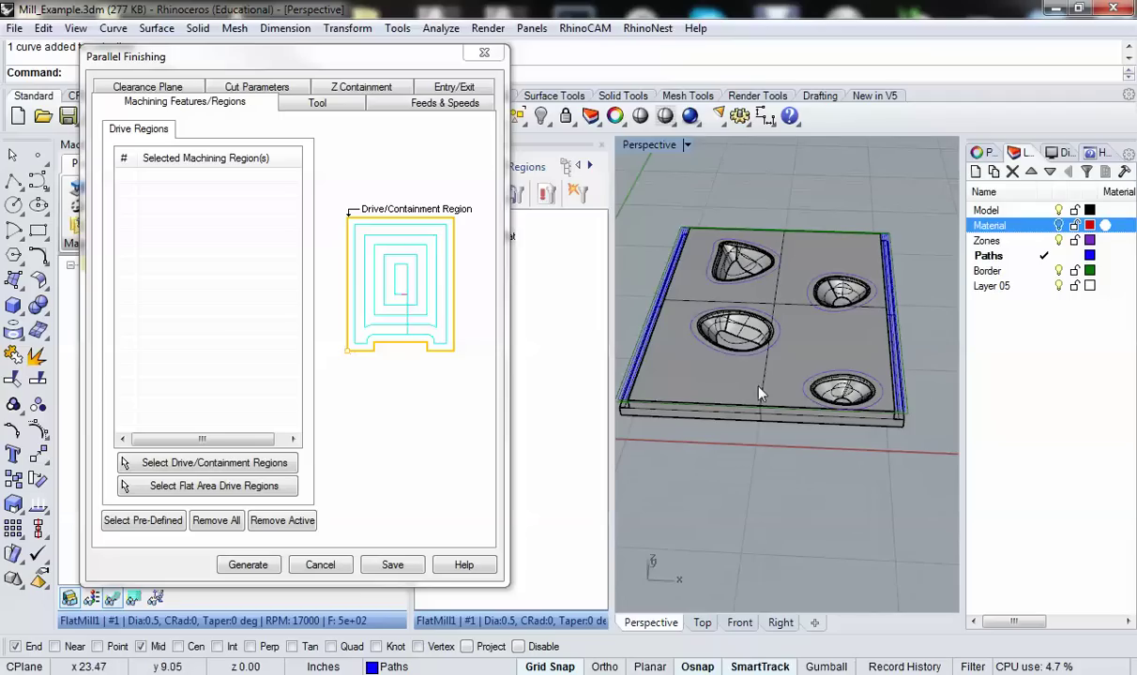
click(691, 328)
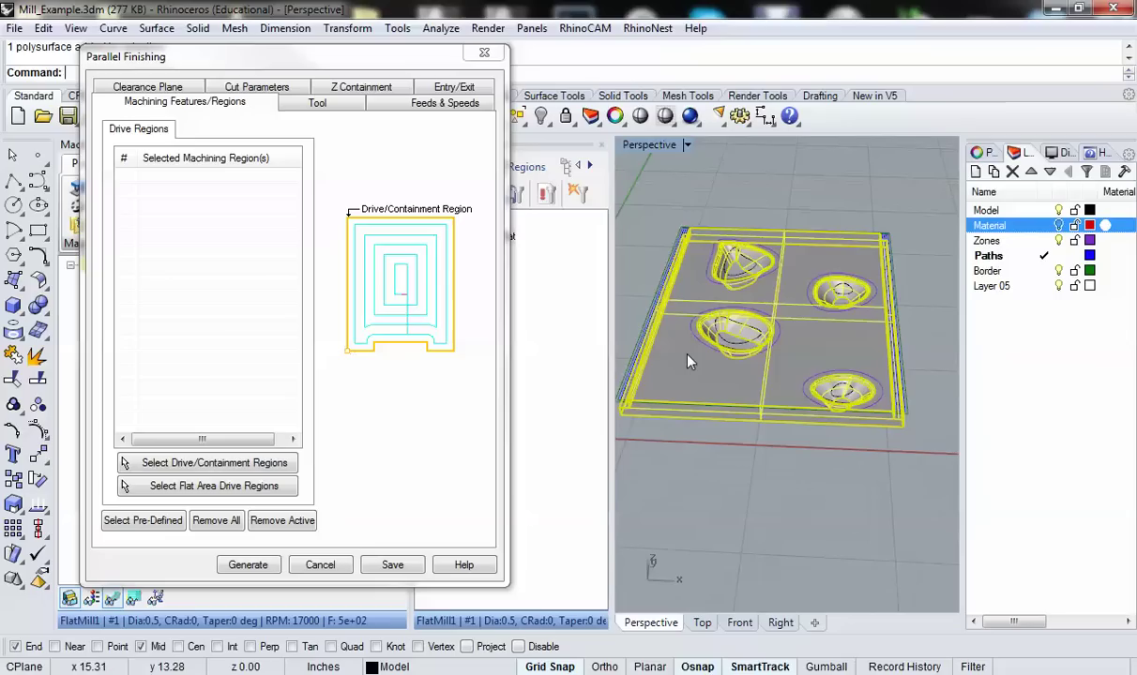
click(696, 334)
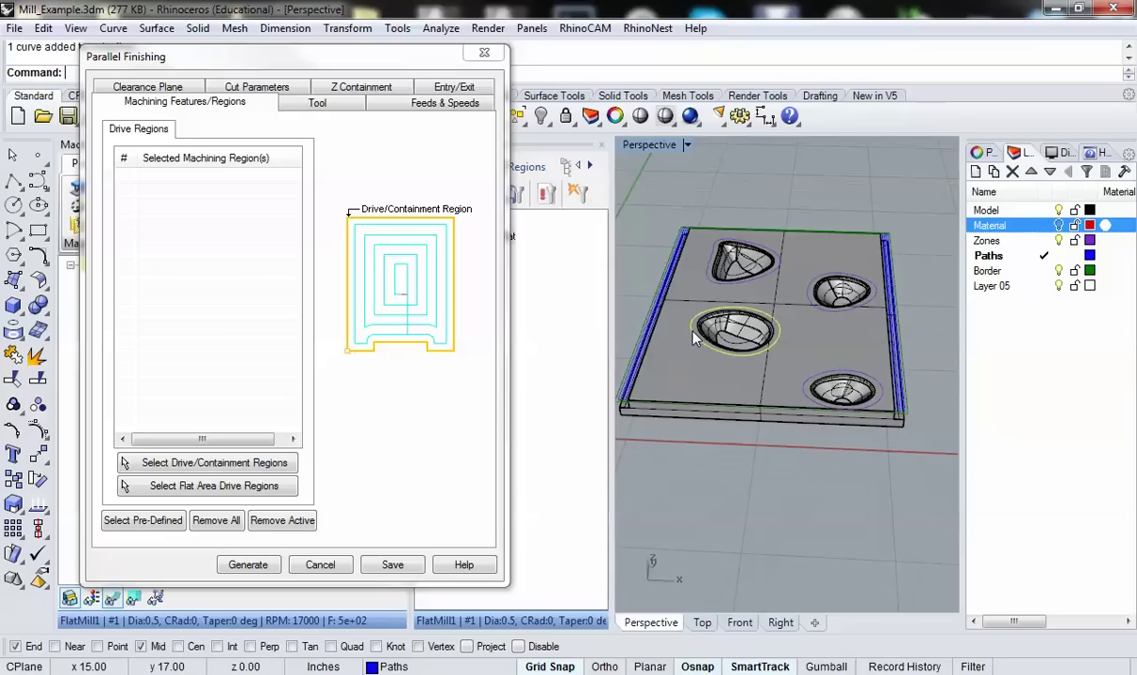
scroll(699, 336, up, 2)
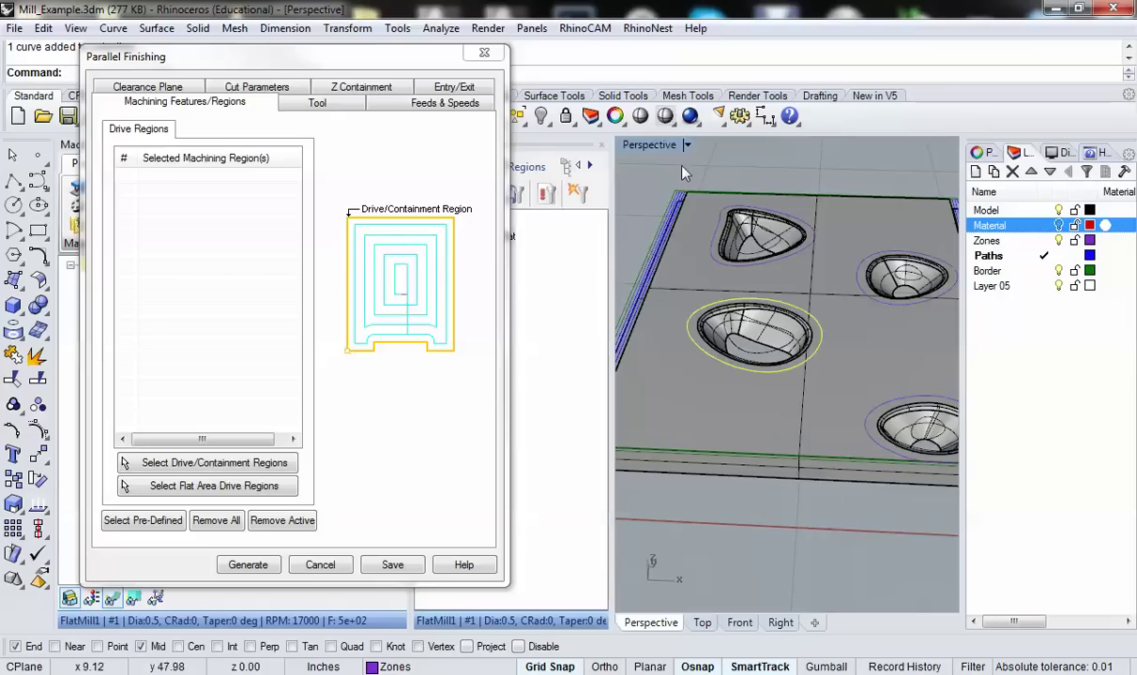
click(629, 159)
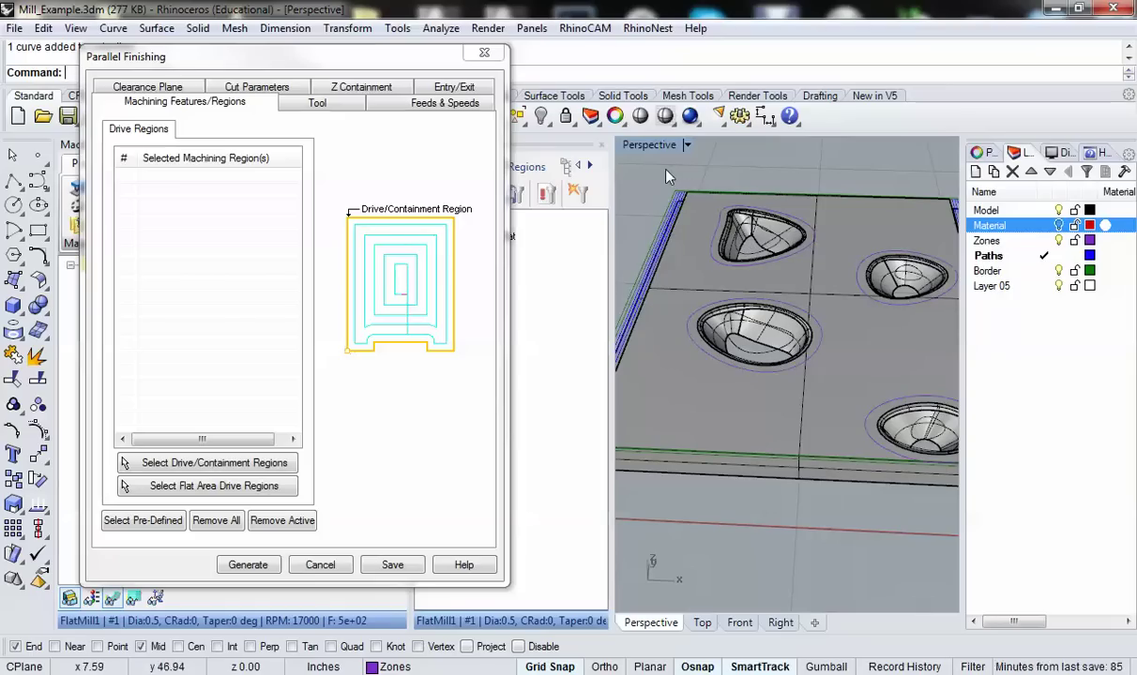
Assign the four closed curves around the pockets as the drive/containment regions of the Parallel Finishing operation
click(157, 471)
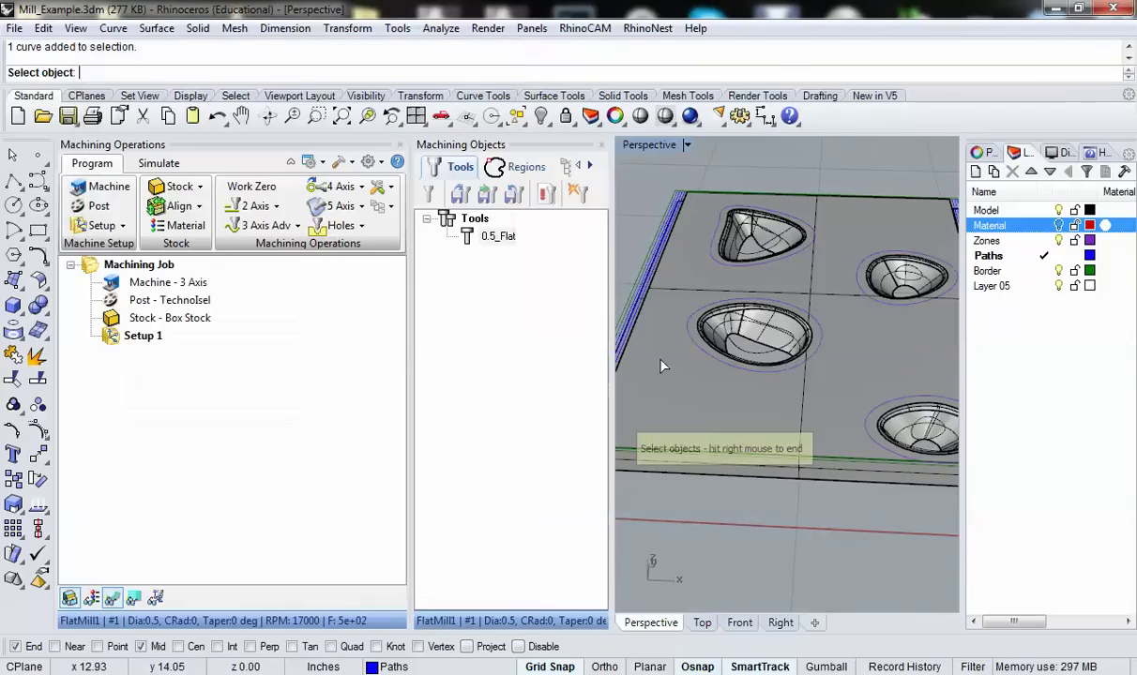
click(696, 345)
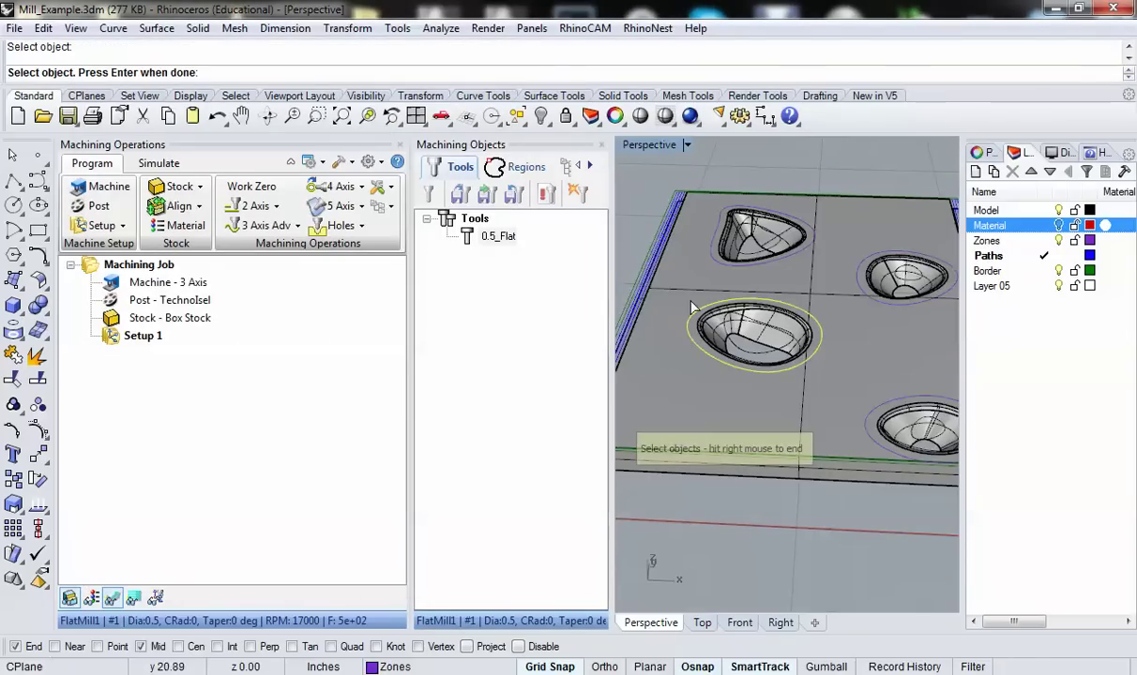
click(713, 264)
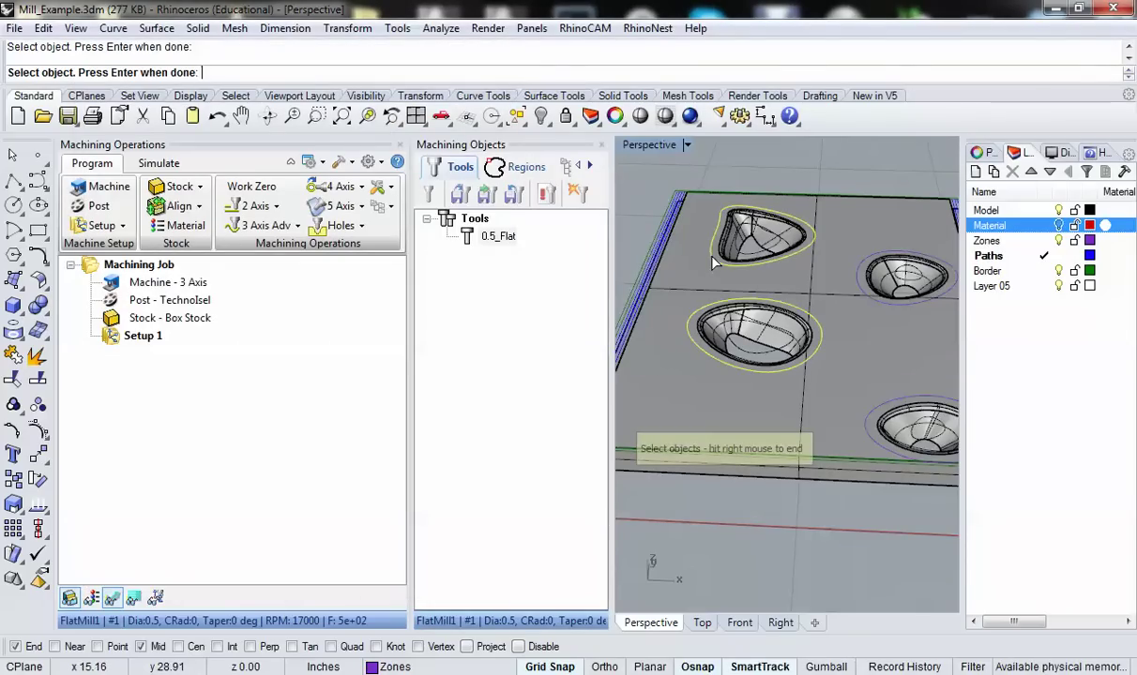
click(861, 284)
click(865, 412)
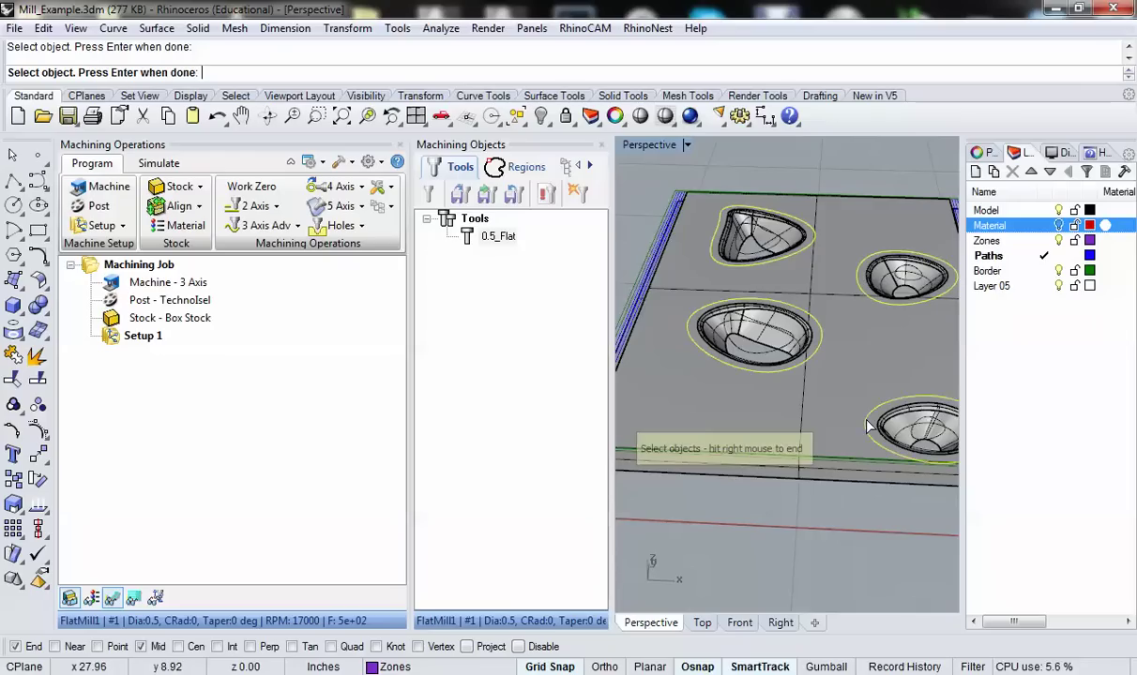
scroll(741, 384, down, 3)
right_click(758, 397)
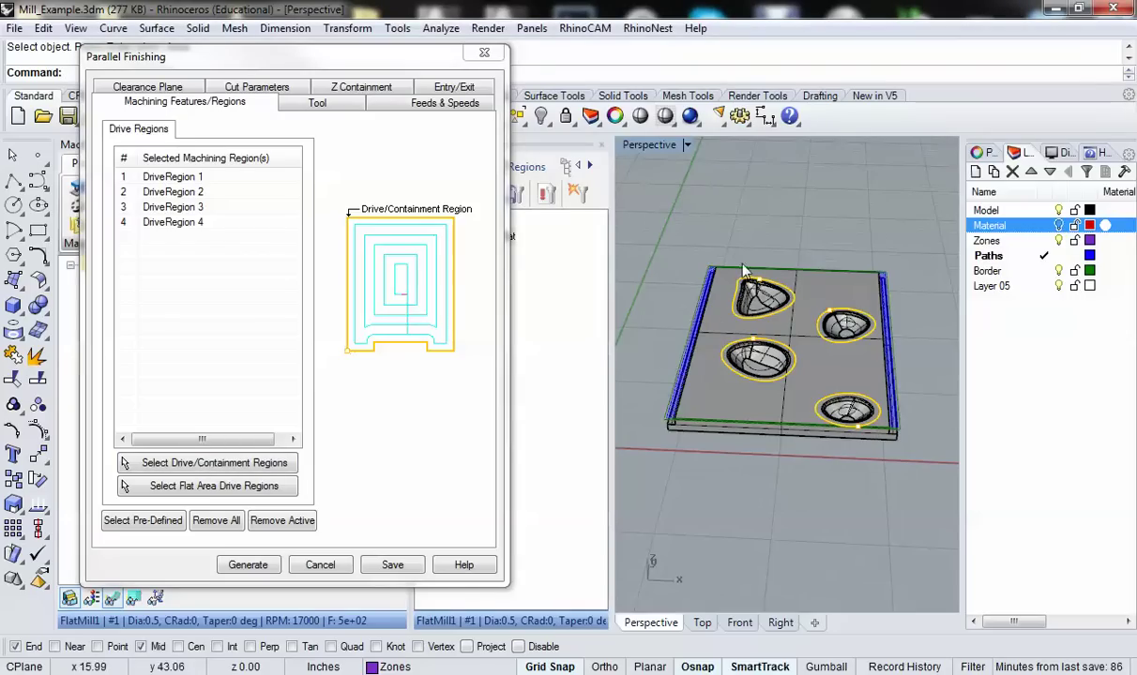
scroll(788, 327, up, 3)
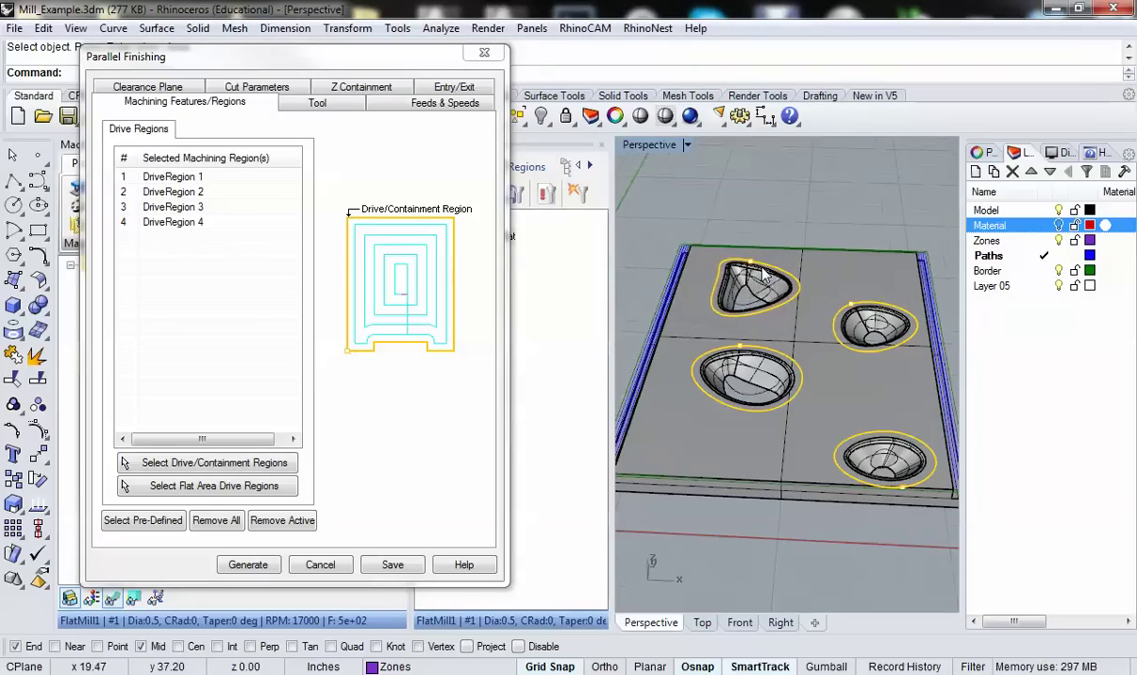
Choose the 0.5_Flat tool for the finishing operation and check its feeds and speeds
click(306, 105)
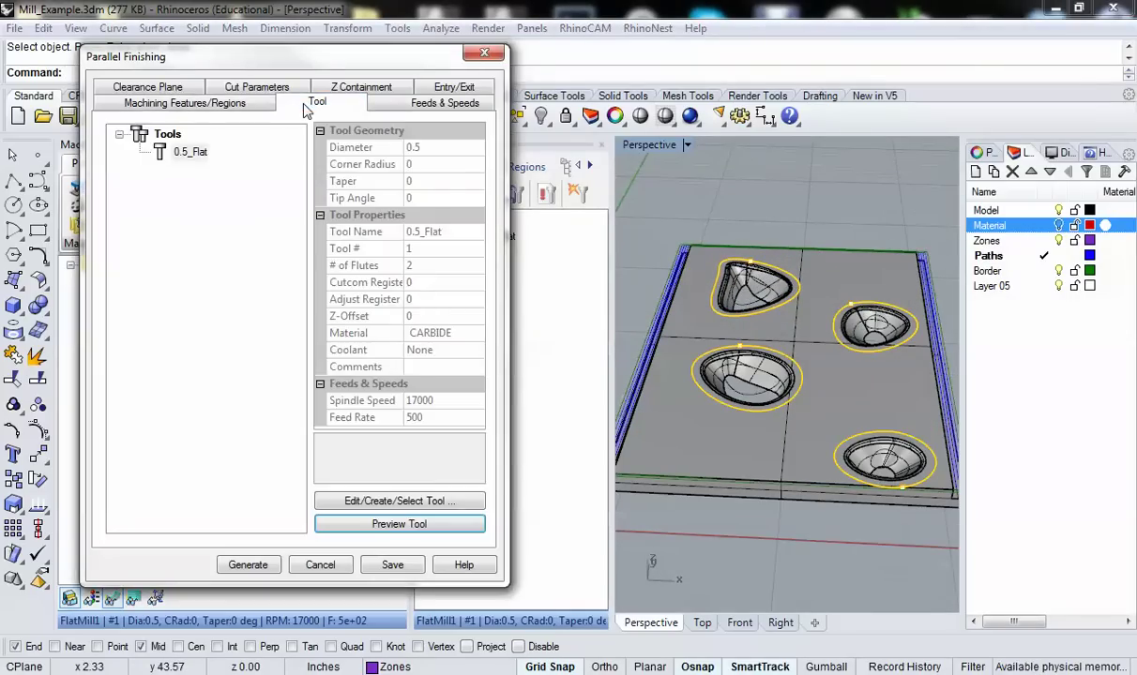
click(162, 159)
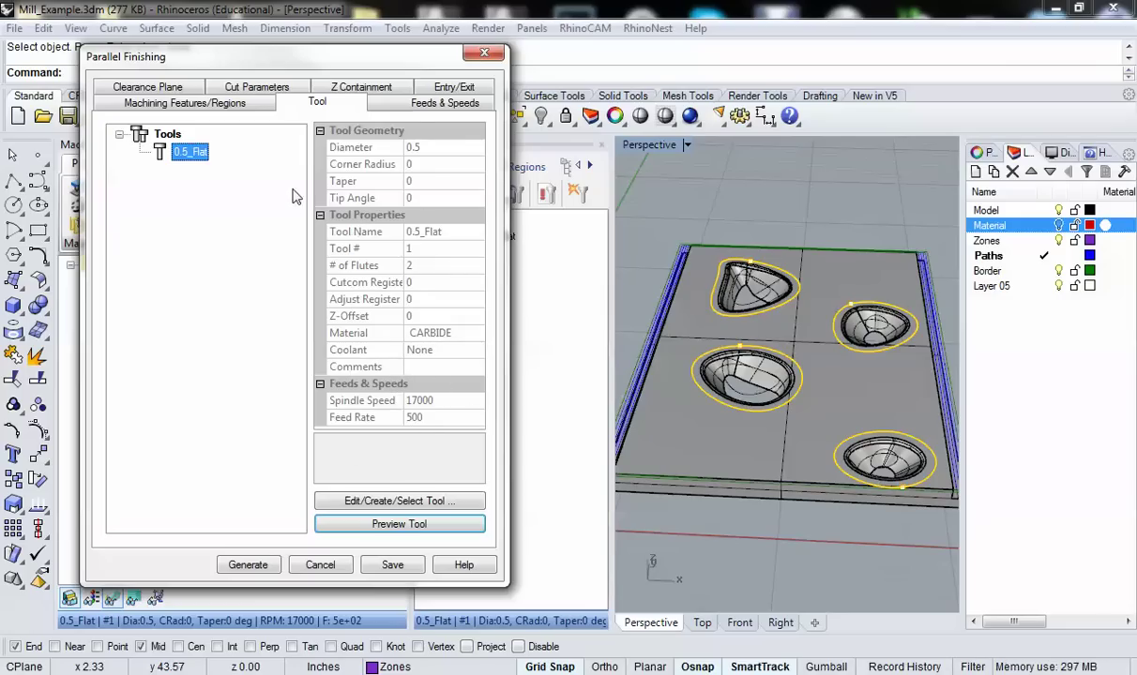
click(418, 112)
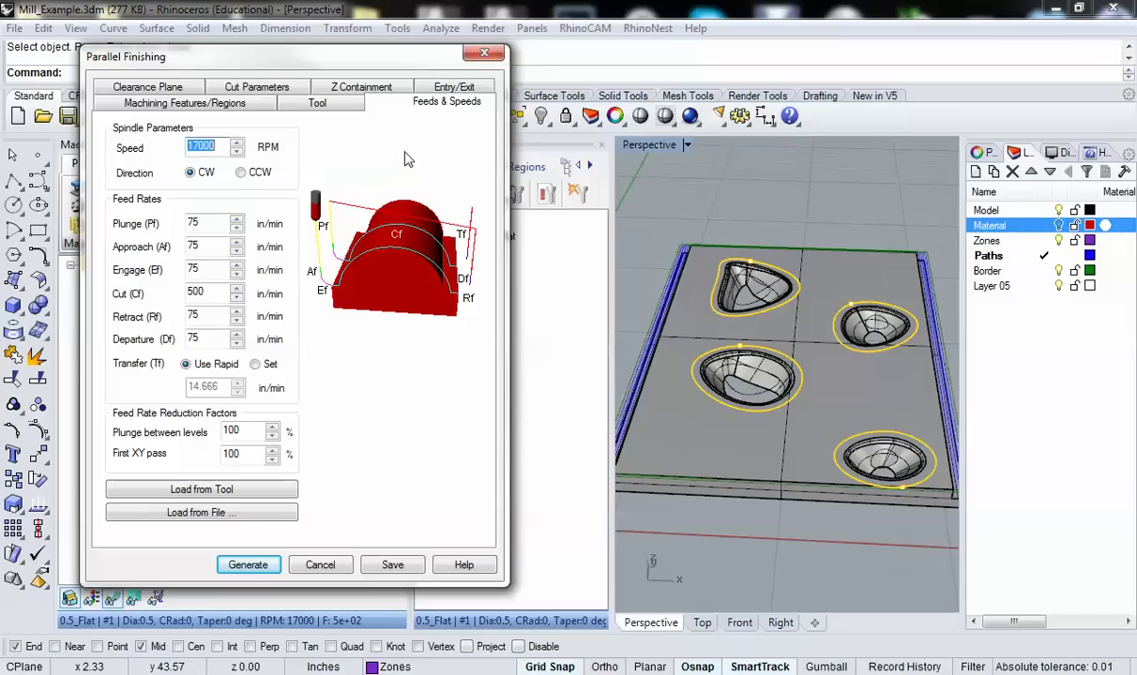
Define the operation's clearance plane as Part Max Z + Dist with a distance of 1 inch
click(153, 85)
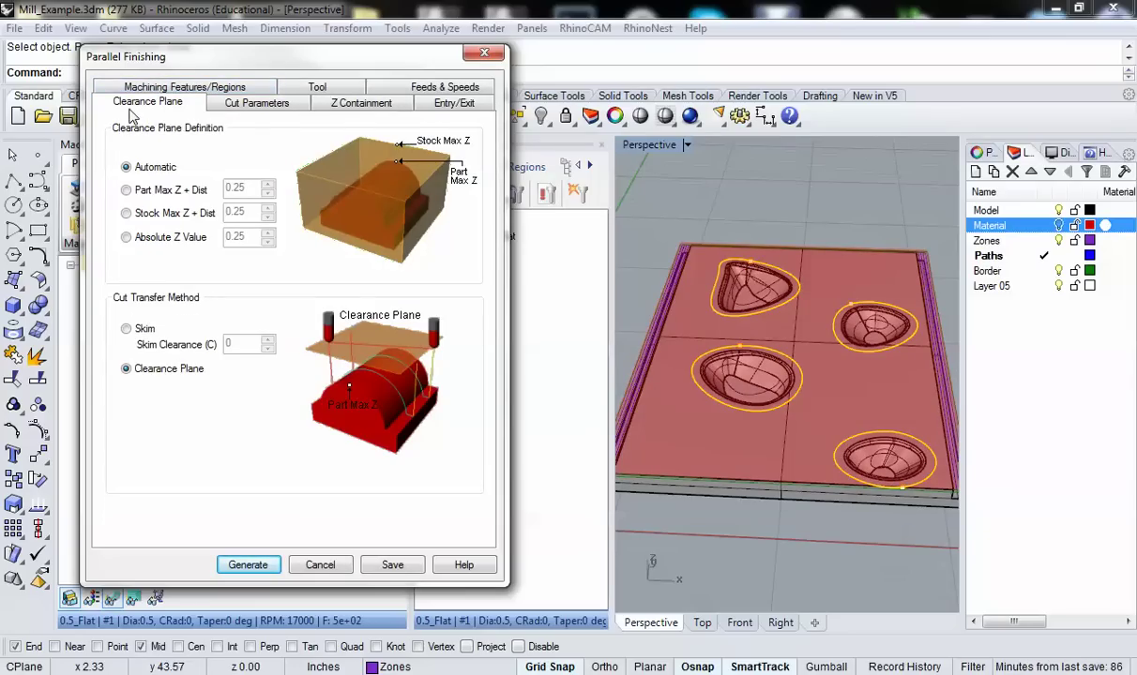
right_drag(745, 375, 710, 315)
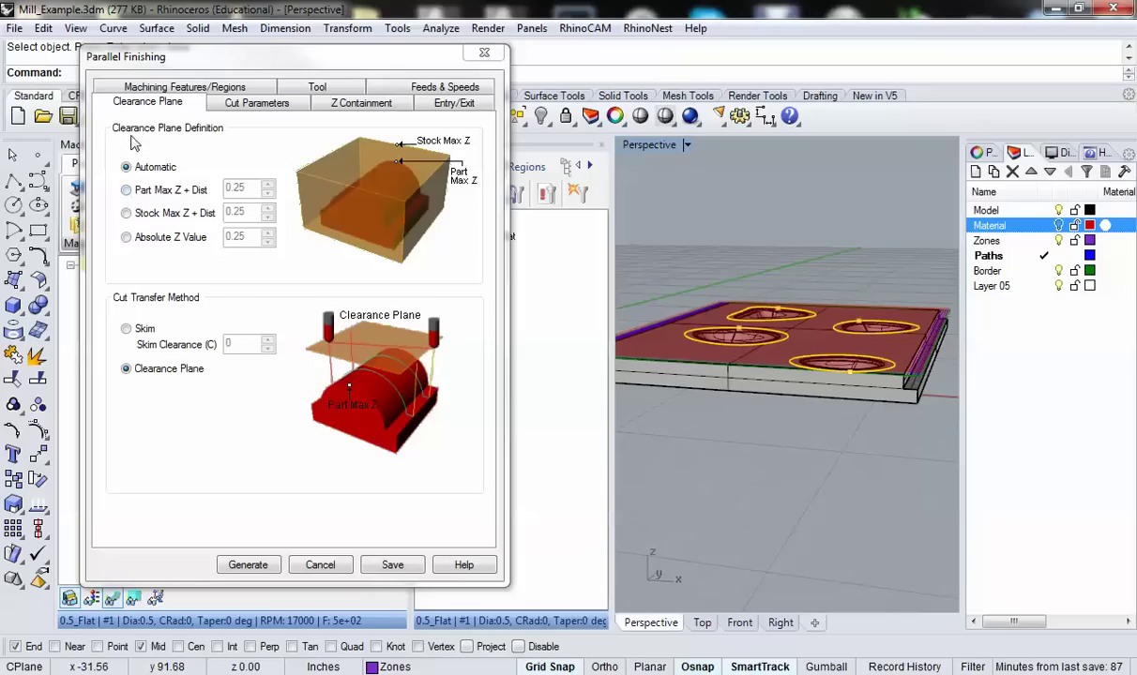
click(127, 190)
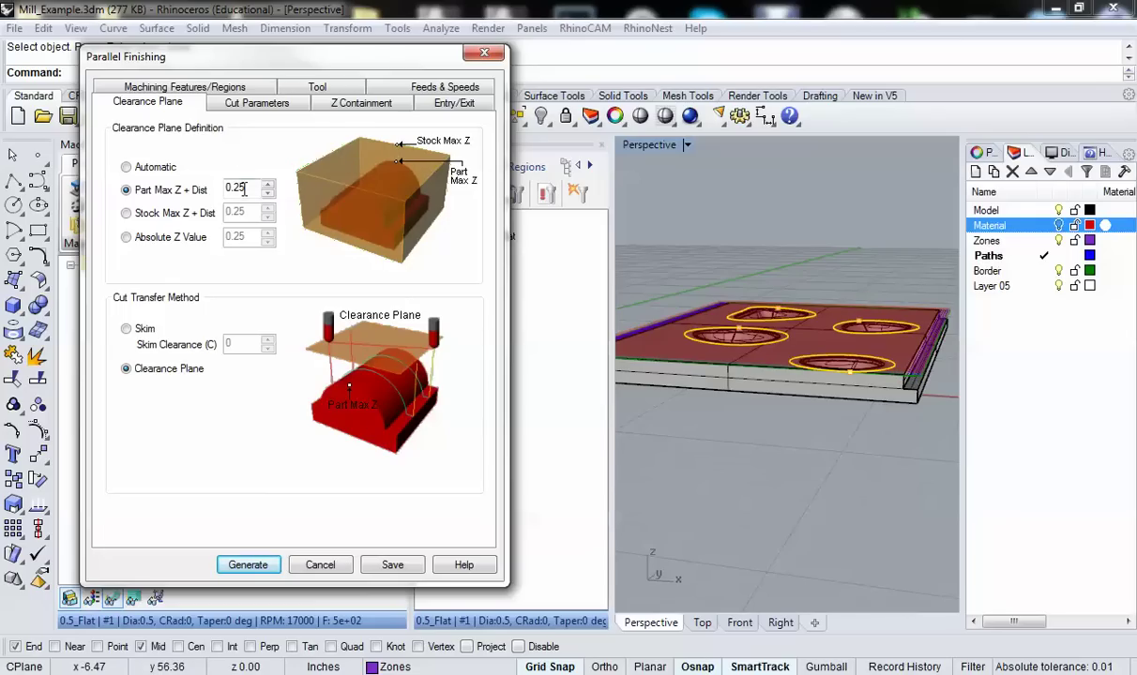
click(195, 190)
text(1)
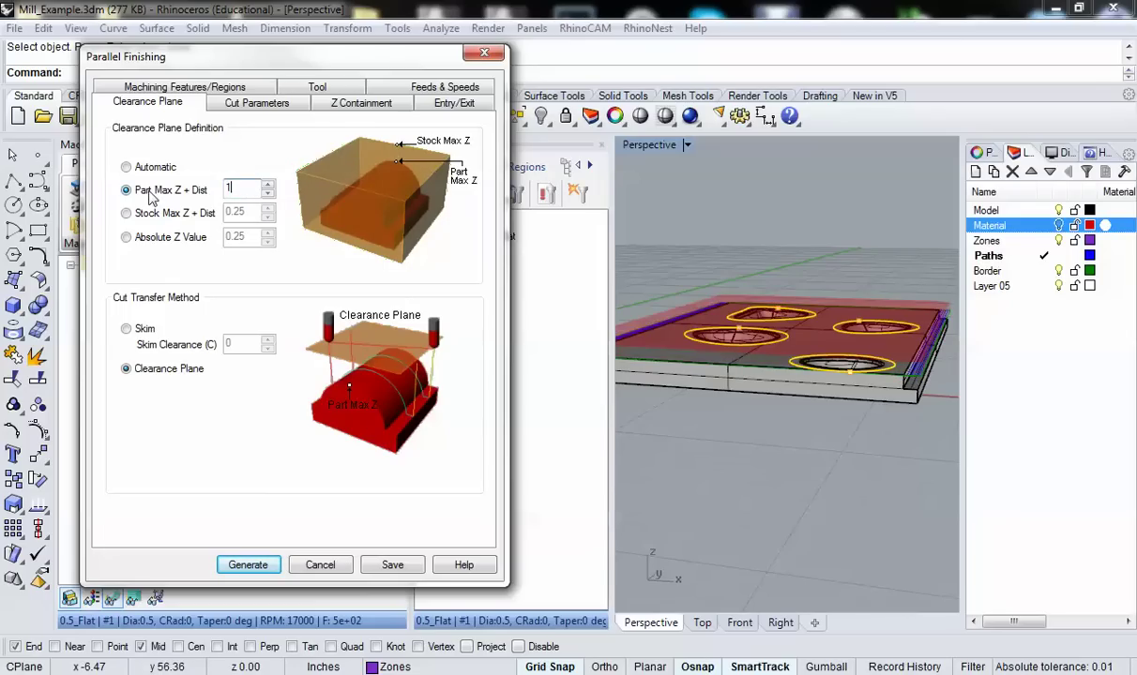
key(Tab)
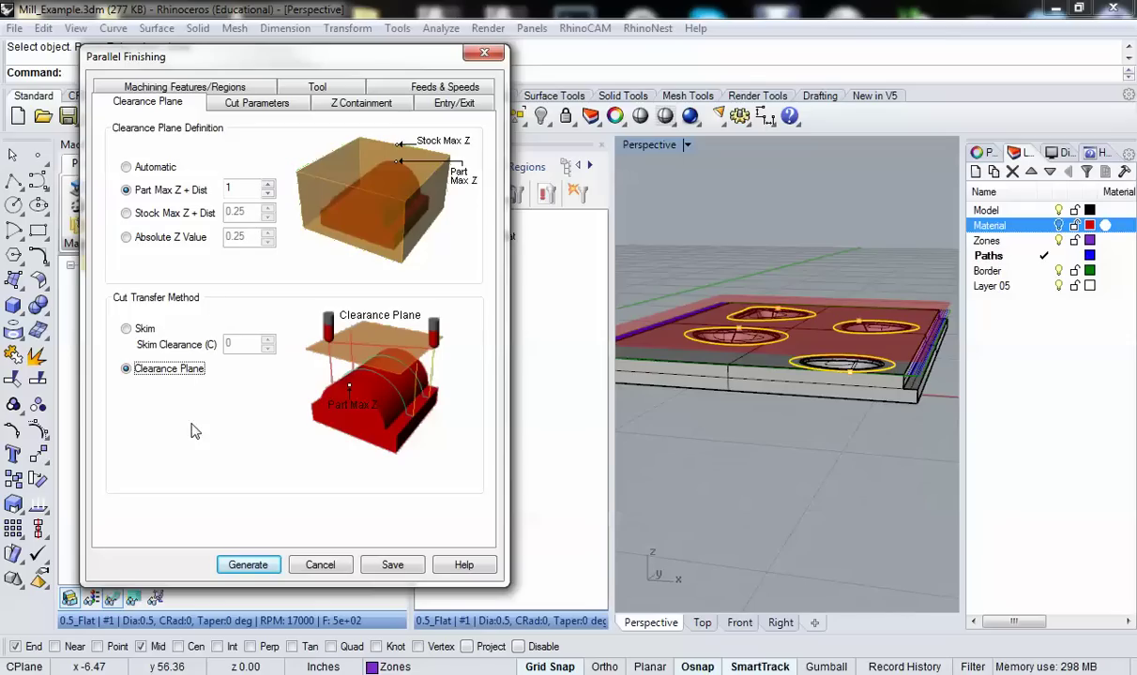
Set the operation's cut parameters with a stepover of 25% of the tool diameter
click(268, 105)
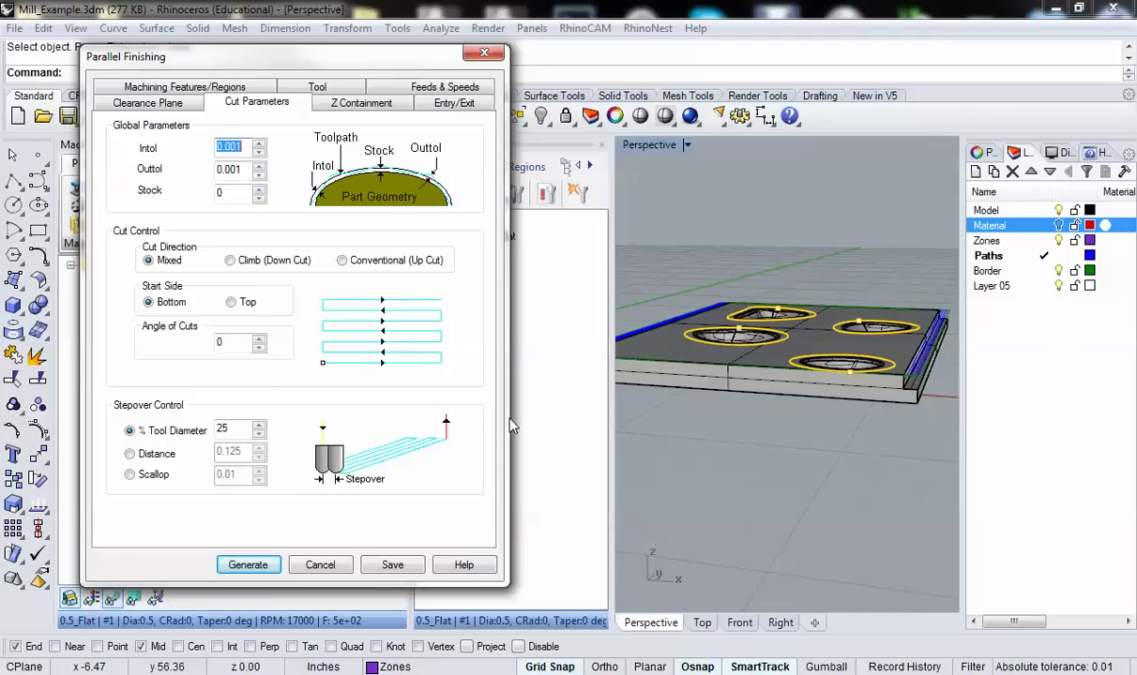
right_drag(657, 394, 699, 324)
scroll(699, 319, up, 5)
scroll(699, 319, up, 3)
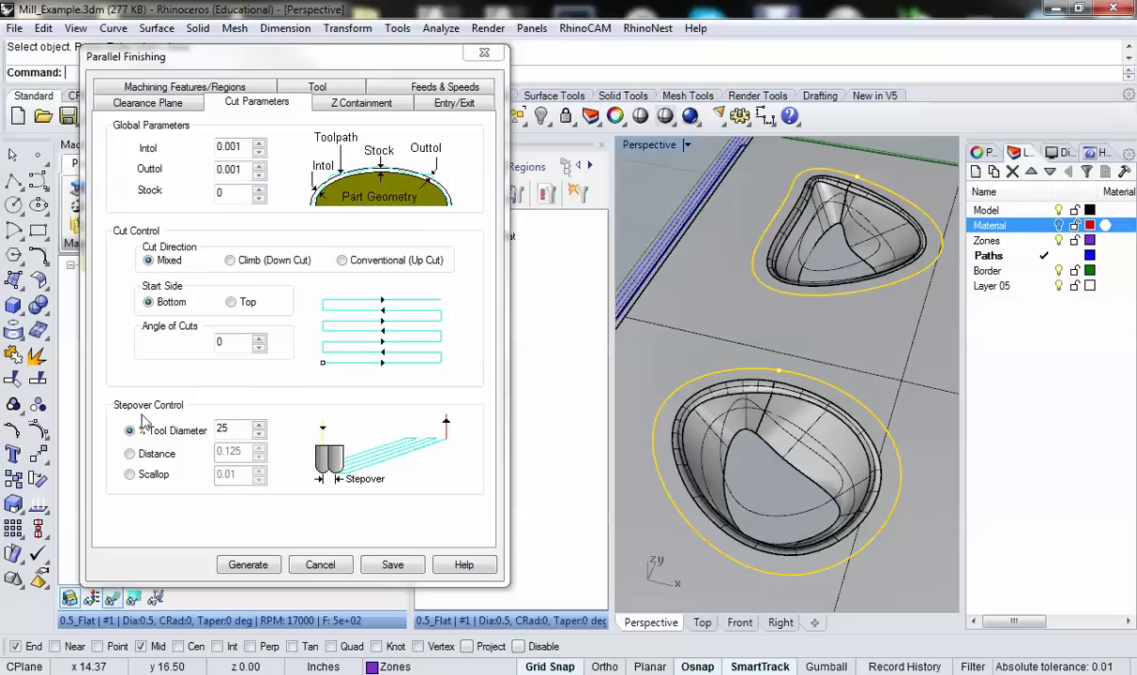
double_click(225, 429)
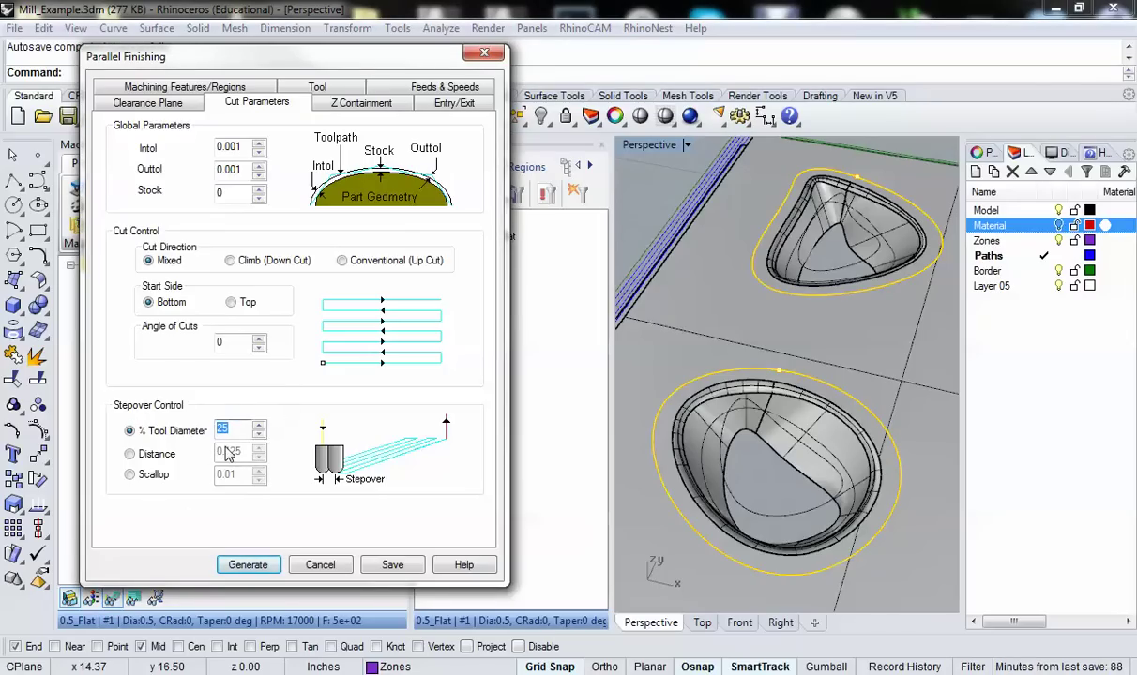
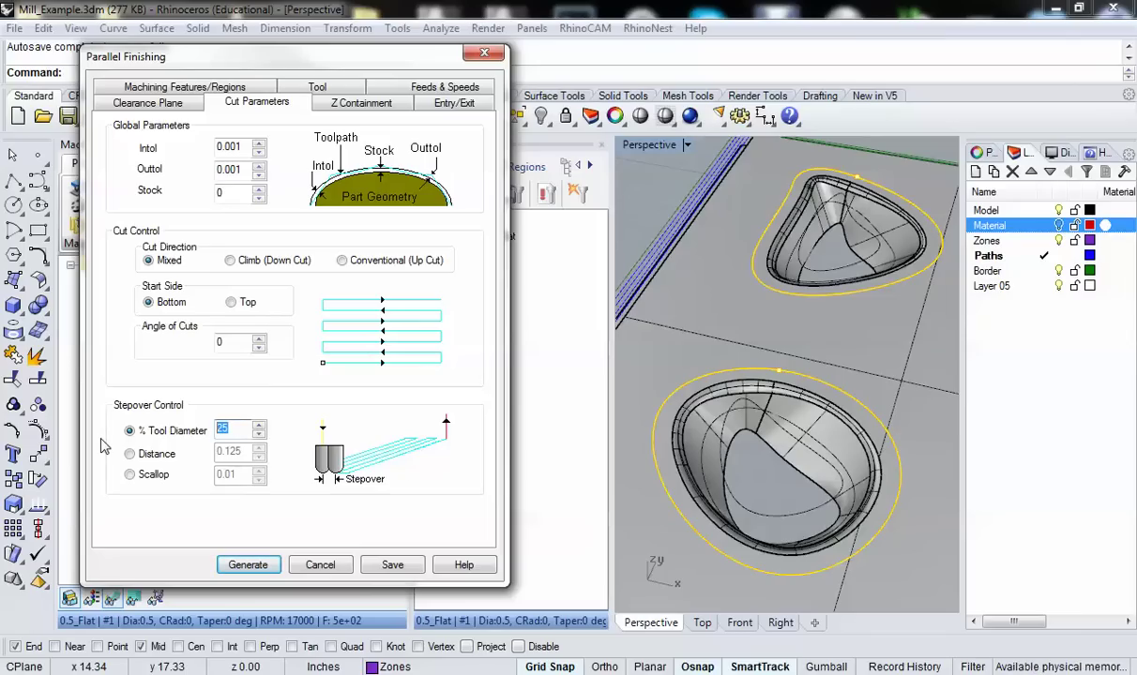
text(2)
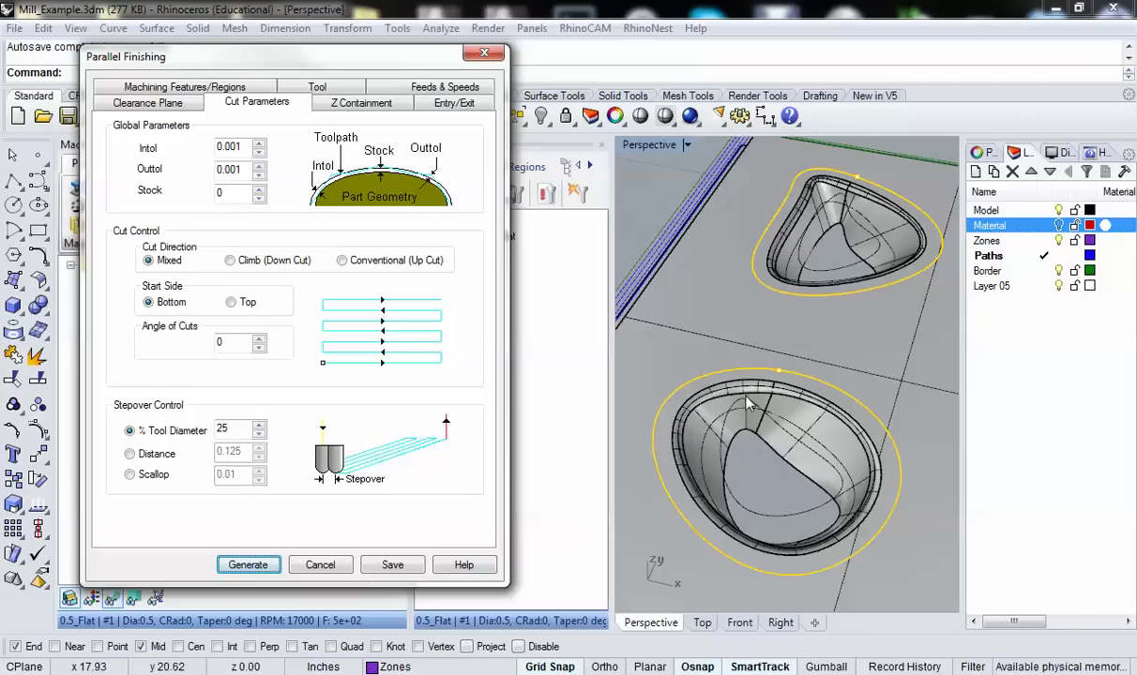
Generate the Parallel Finishing toolpath without multiple step-down Z cuts, after reviewing the entry and exit settings
click(337, 110)
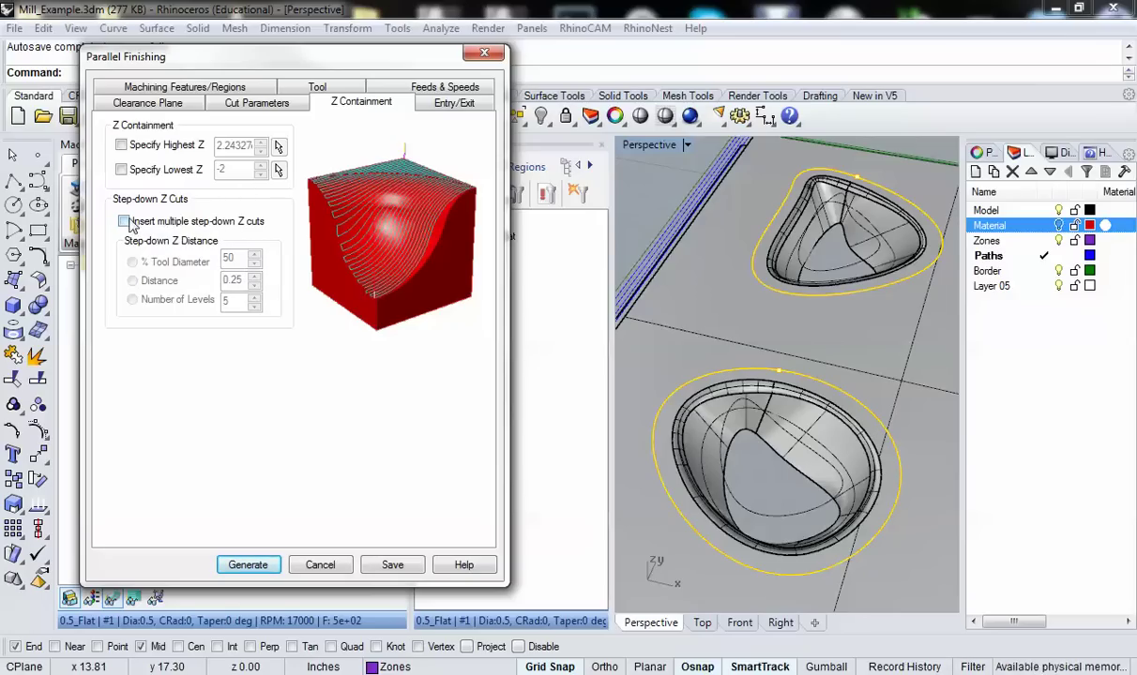
click(124, 221)
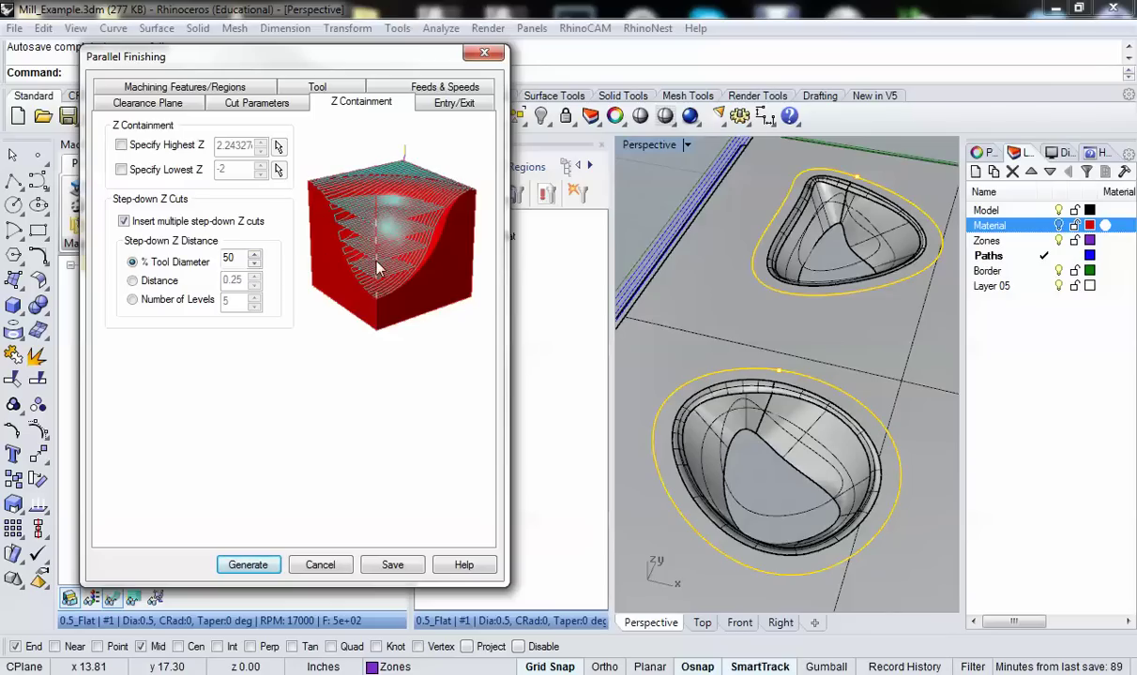
click(124, 227)
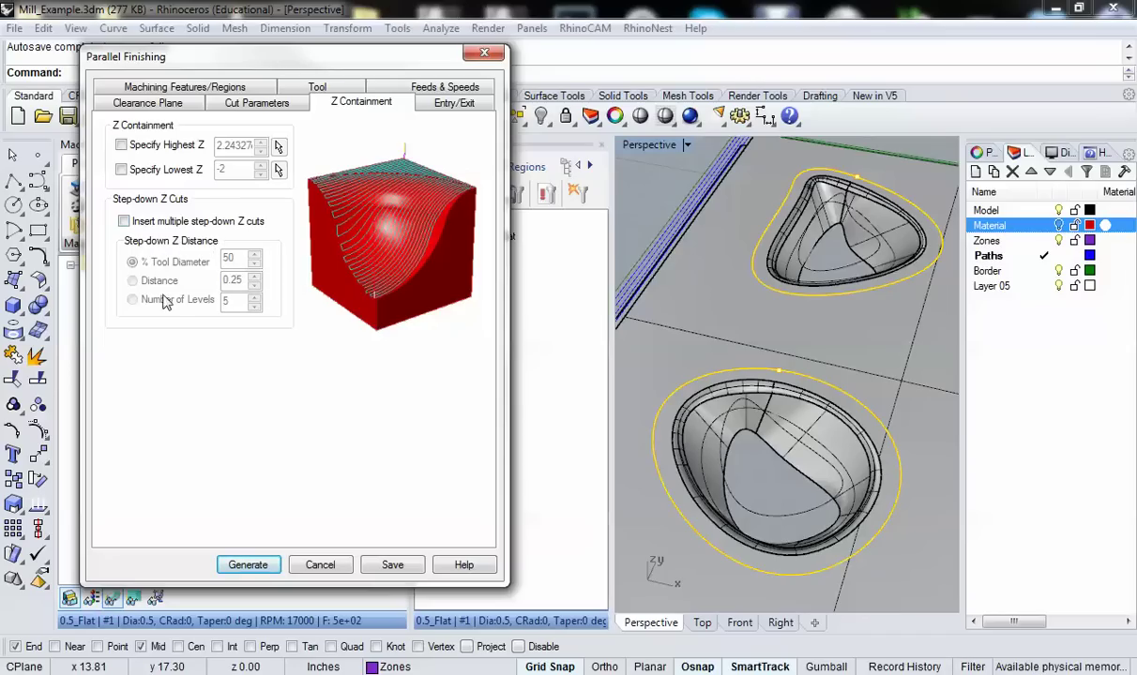
click(451, 103)
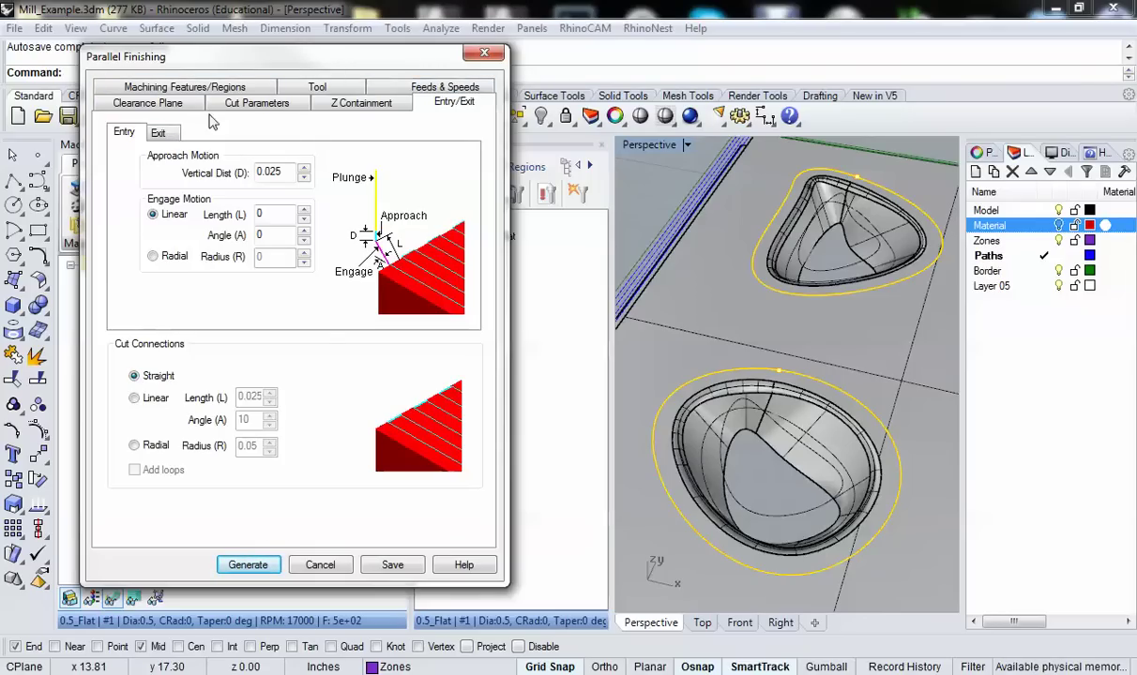
click(249, 566)
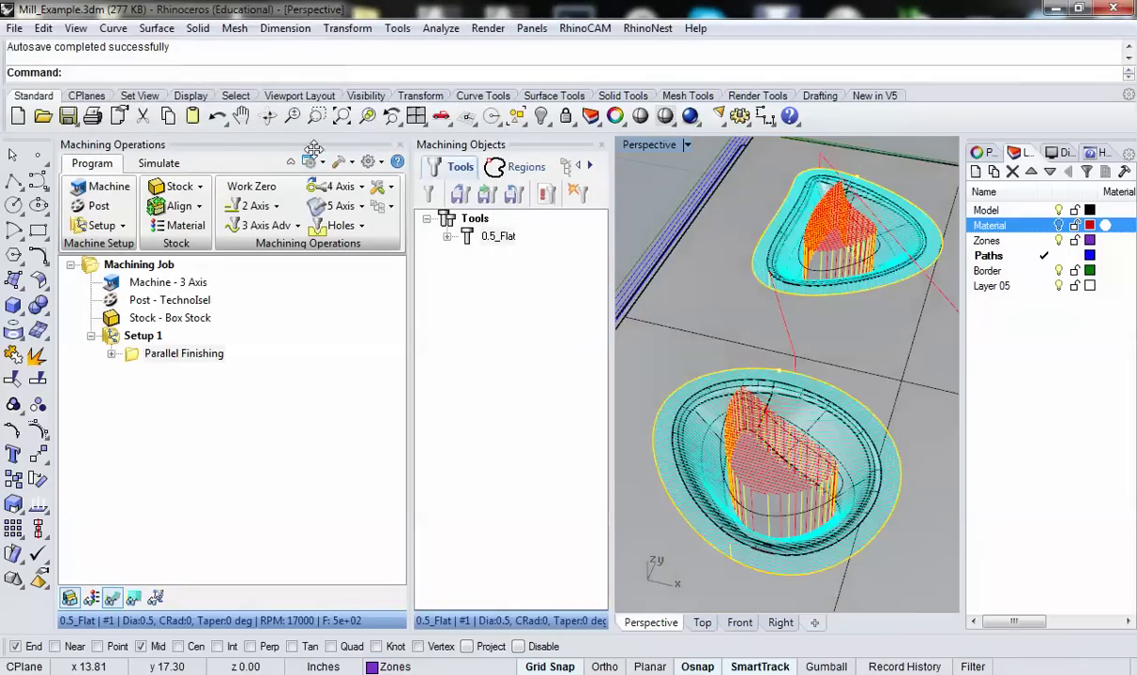
Examine the generated toolpath over the panel and up close in one curved pocket
scroll(733, 350, down, 5)
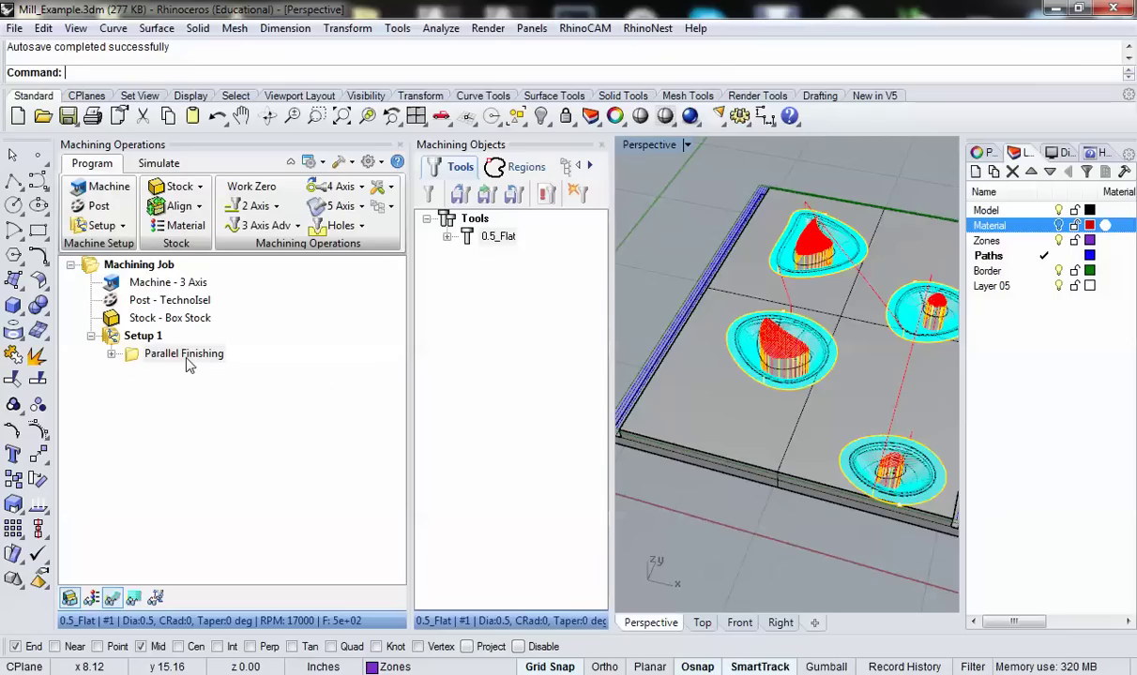
right_drag(709, 388, 779, 374)
scroll(779, 374, up, 6)
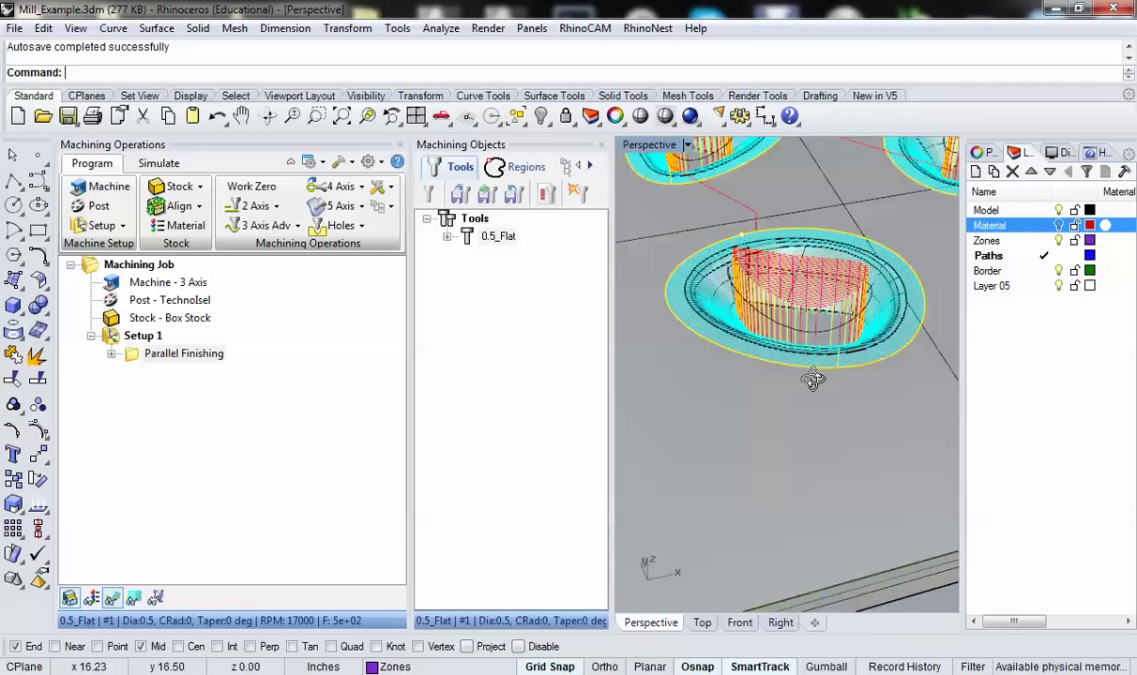
scroll(724, 312, up, 2)
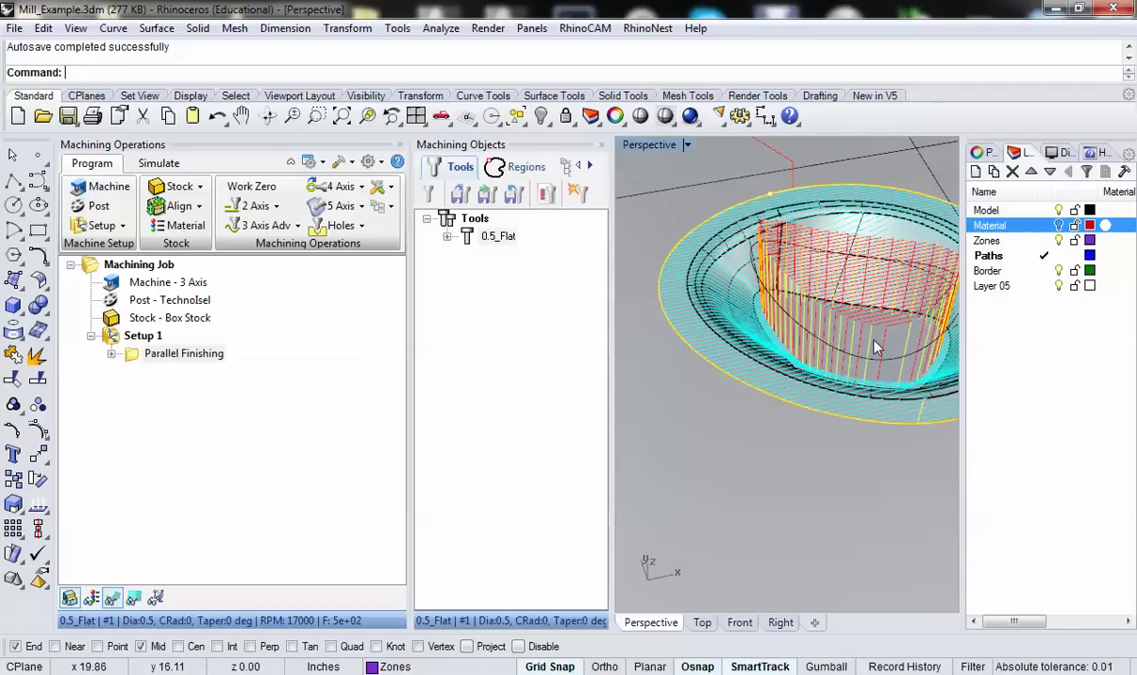
right_drag(689, 314, 684, 303)
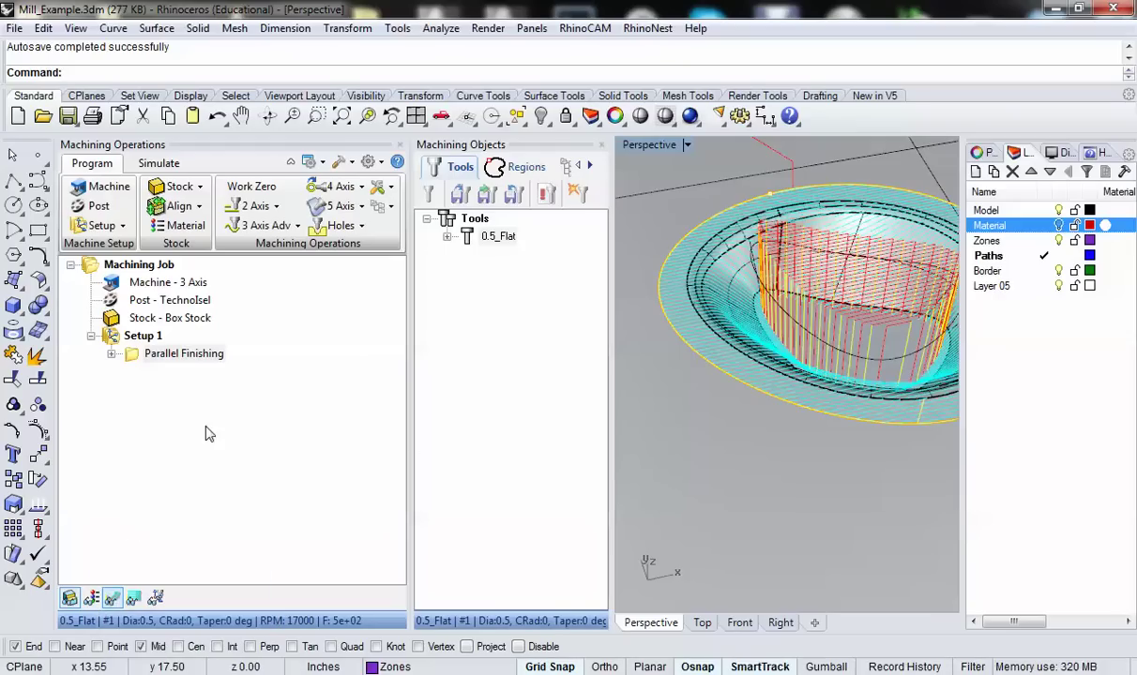
Toggle the toolpath display off and on, and try to display the toolpath in levels
click(110, 599)
click(110, 599)
click(110, 599)
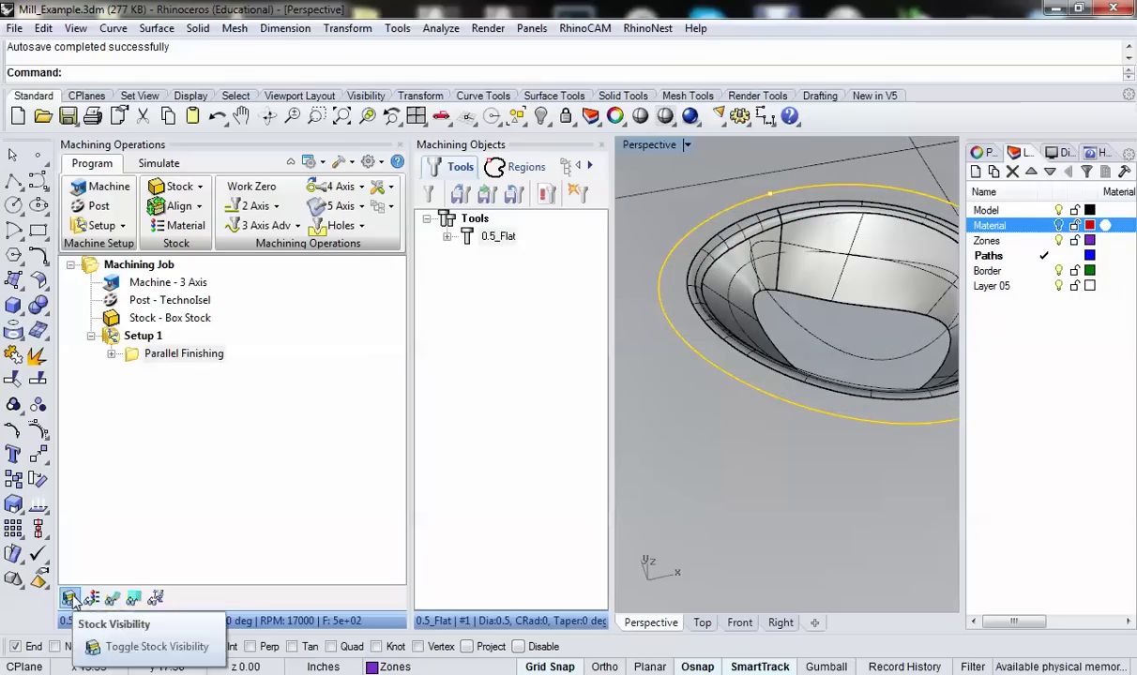
scroll(811, 298, down, 5)
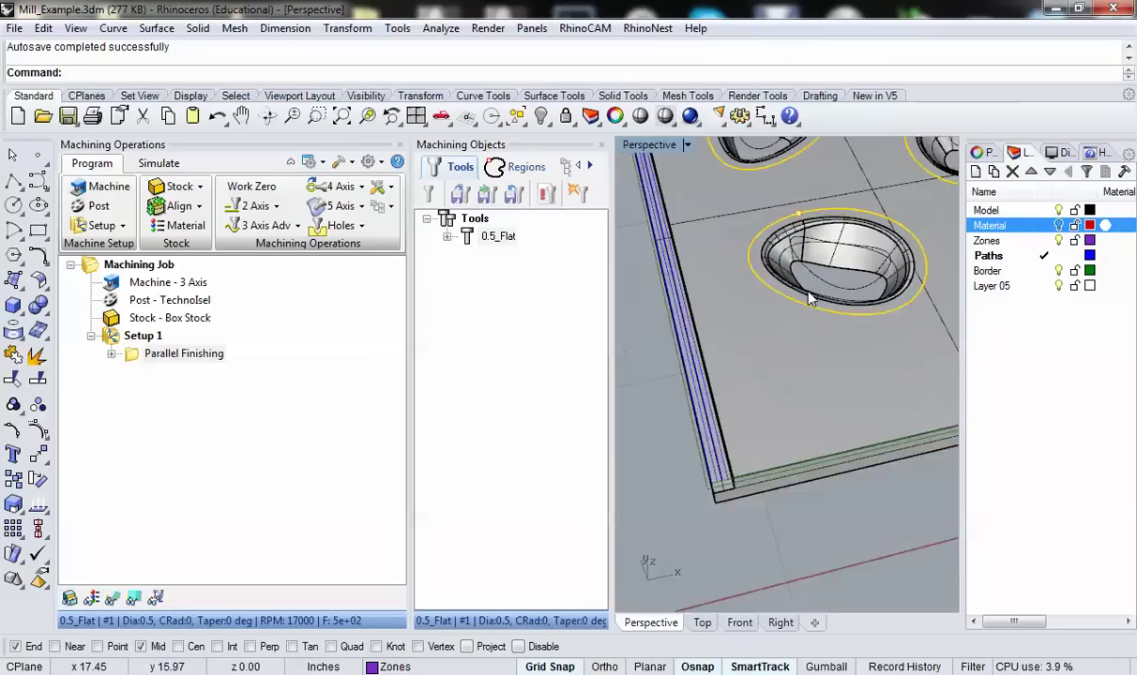
scroll(811, 299, down, 3)
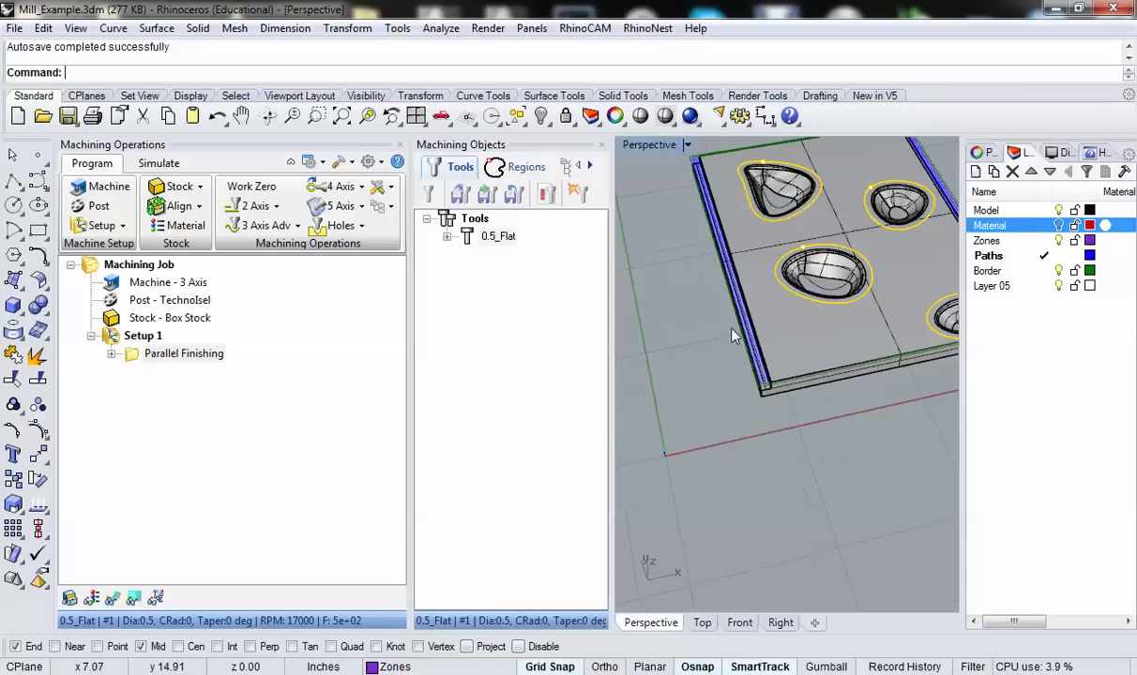
click(134, 598)
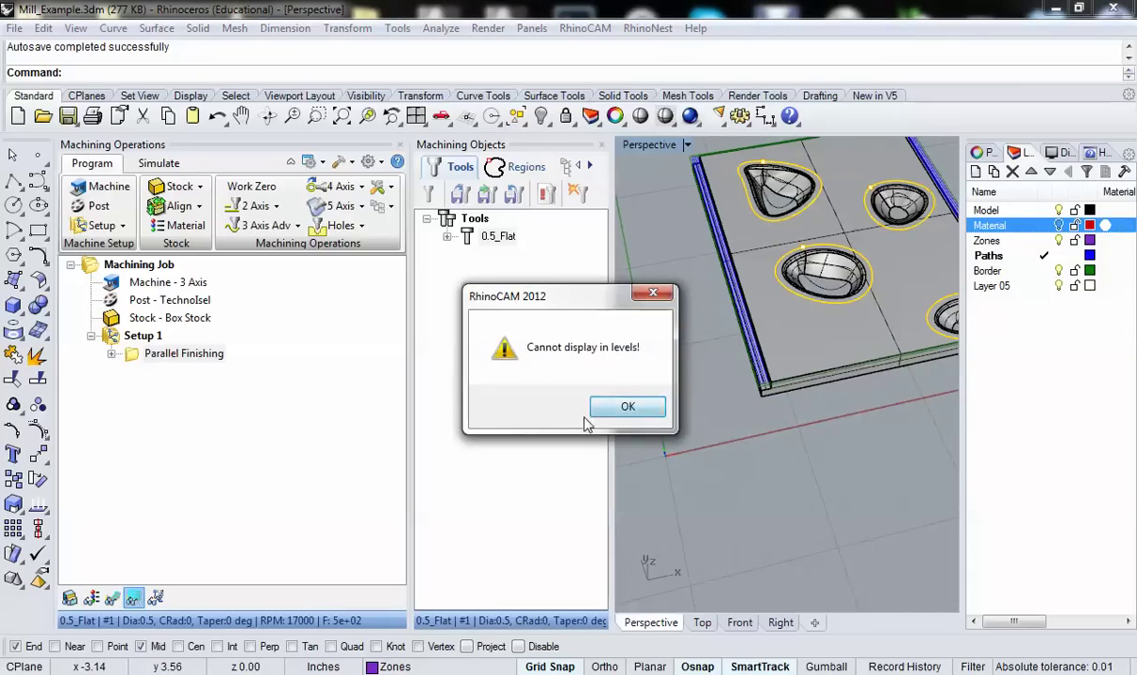
click(596, 406)
click(112, 598)
Examine the cutting passes, retracts and transfer moves across all four pockets and over the whole panel
right_drag(762, 286, 762, 347)
scroll(775, 270, up, 5)
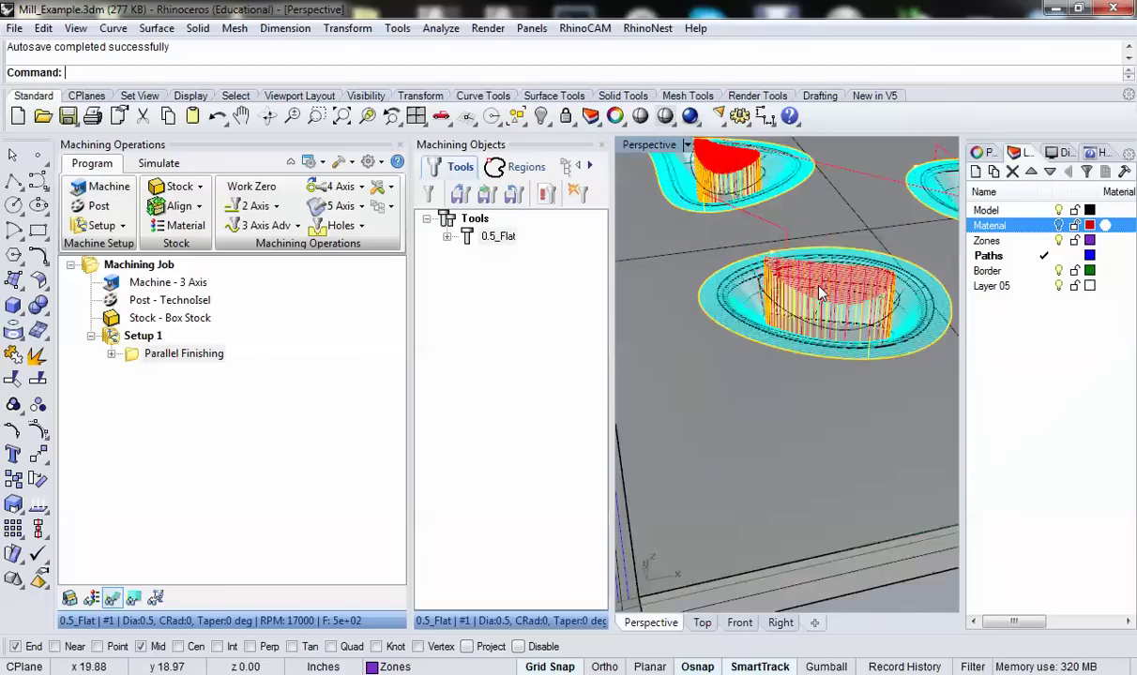
scroll(797, 287, down, 3)
scroll(799, 288, down, 4)
right_drag(799, 288, 753, 340)
scroll(865, 379, up, 6)
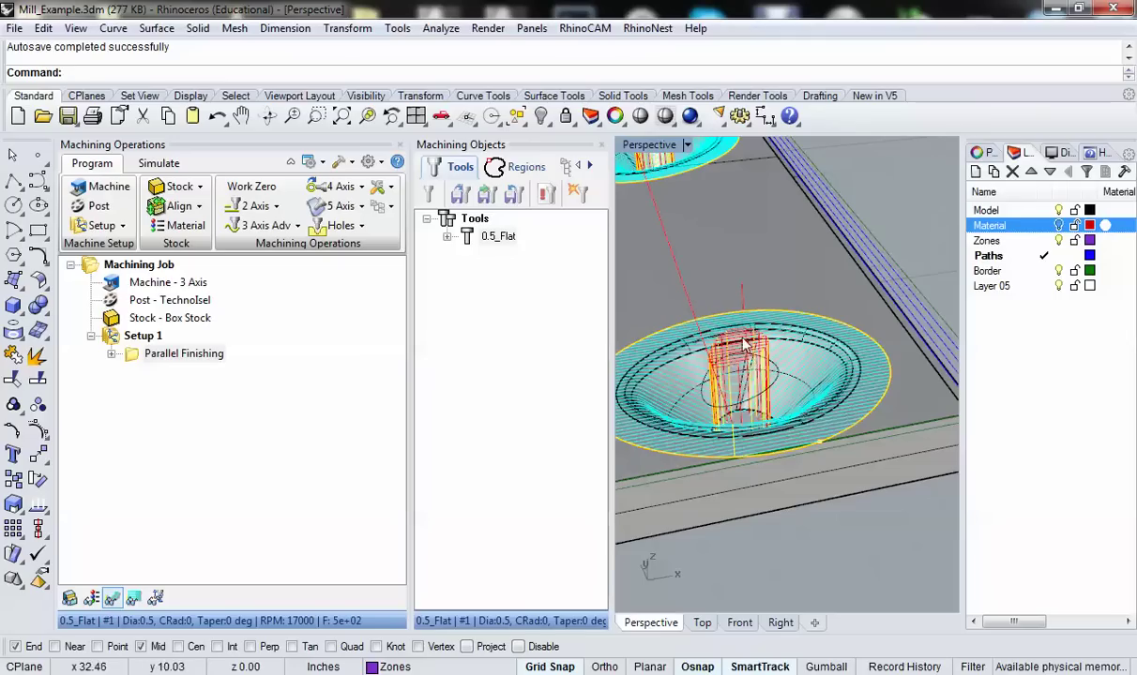
scroll(713, 347, down, 4)
shift+right_drag(713, 347, 812, 349)
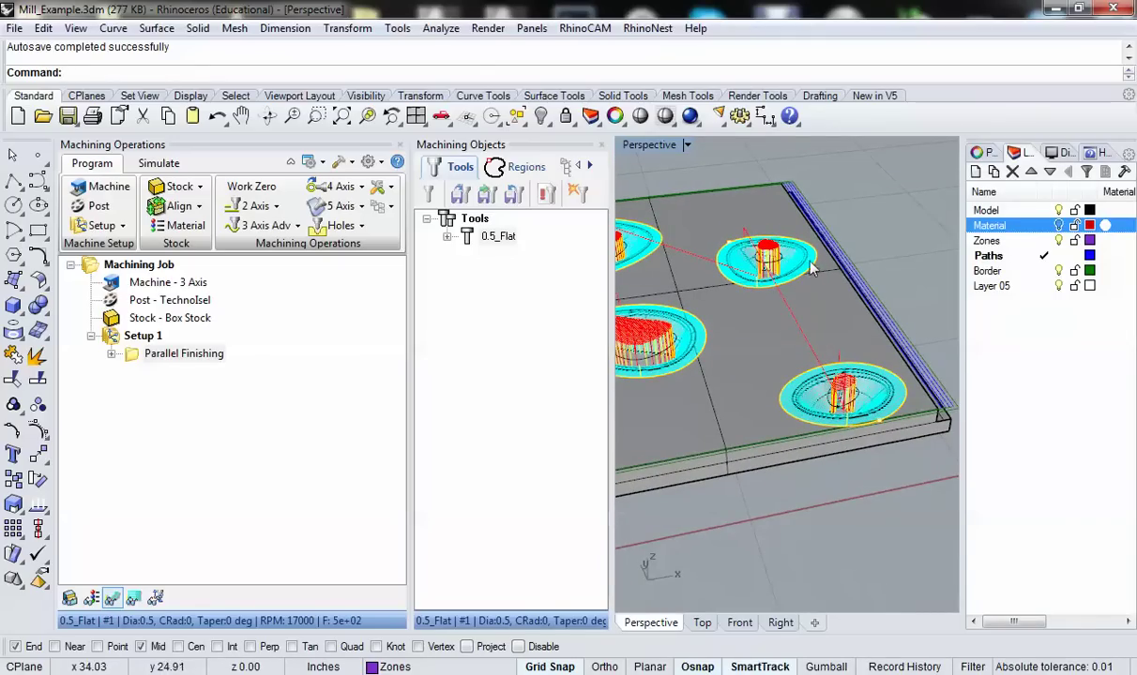
shift+right_drag(744, 254, 854, 327)
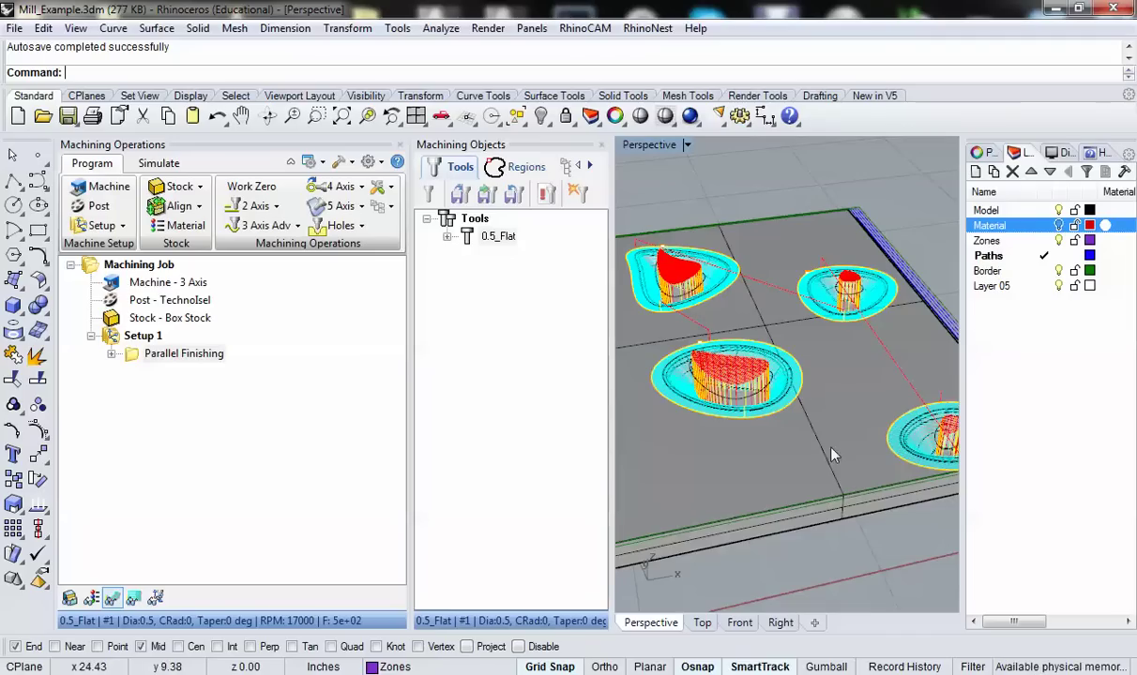
scroll(788, 384, down, 5)
scroll(818, 404, up, 2)
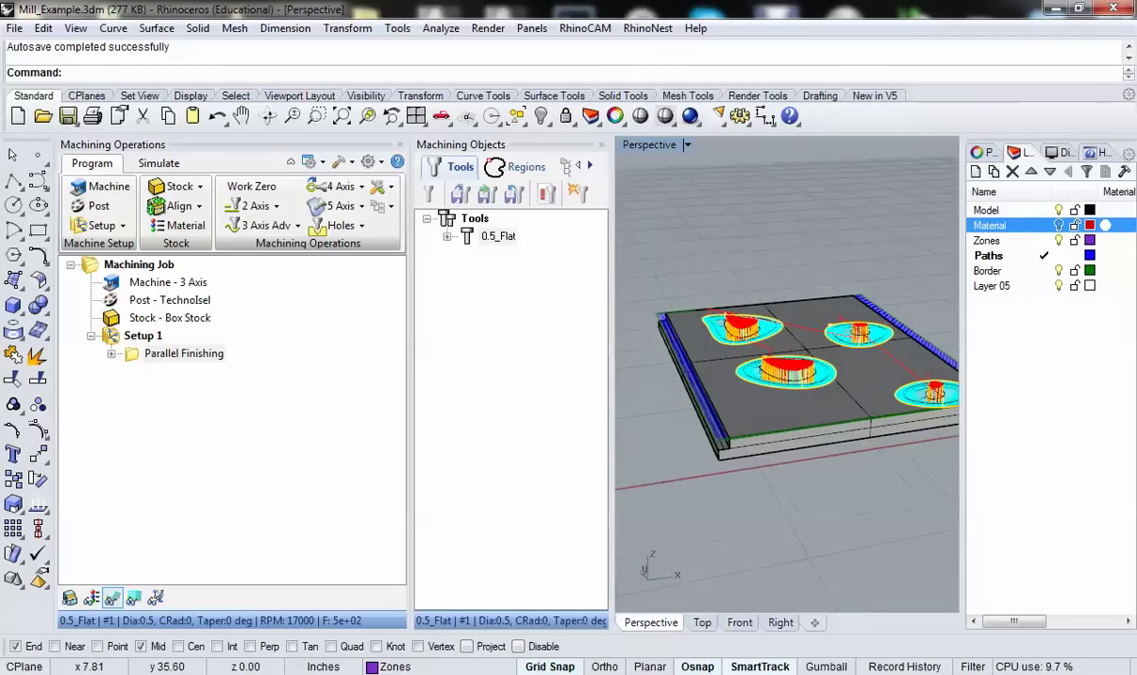
Play the stock-cutting simulation with the toolpath hidden, and raise the simulation speed to about two thirds of its range
click(158, 164)
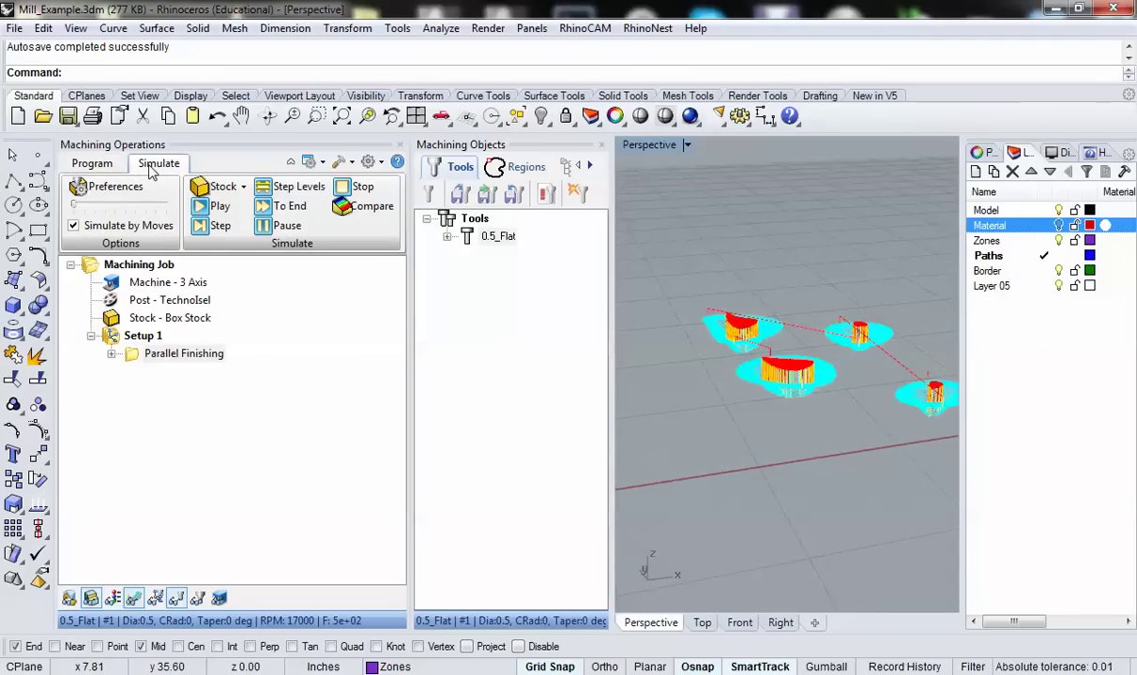
click(133, 599)
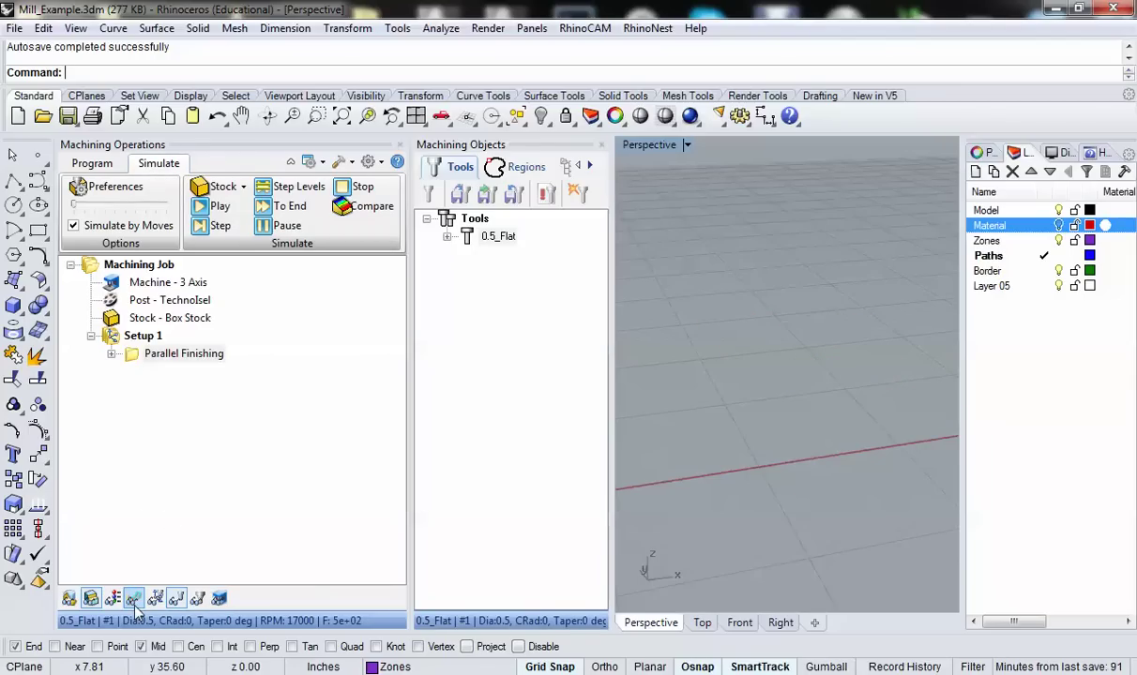
click(199, 208)
right_drag(786, 414, 800, 412)
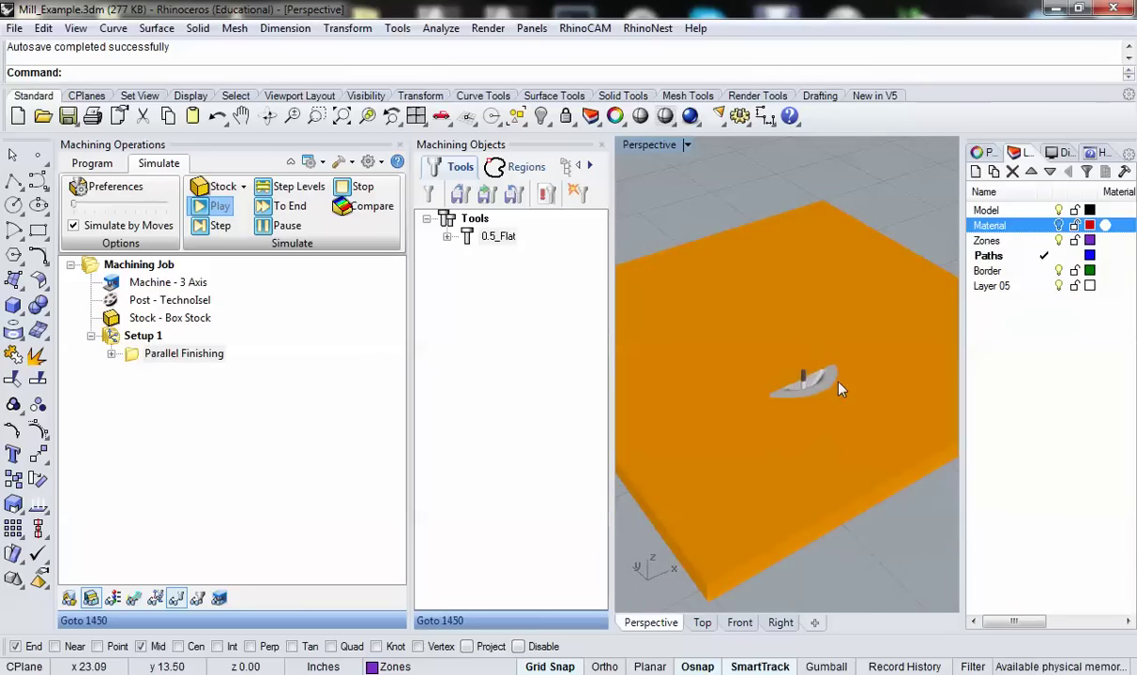
scroll(839, 389, up, 8)
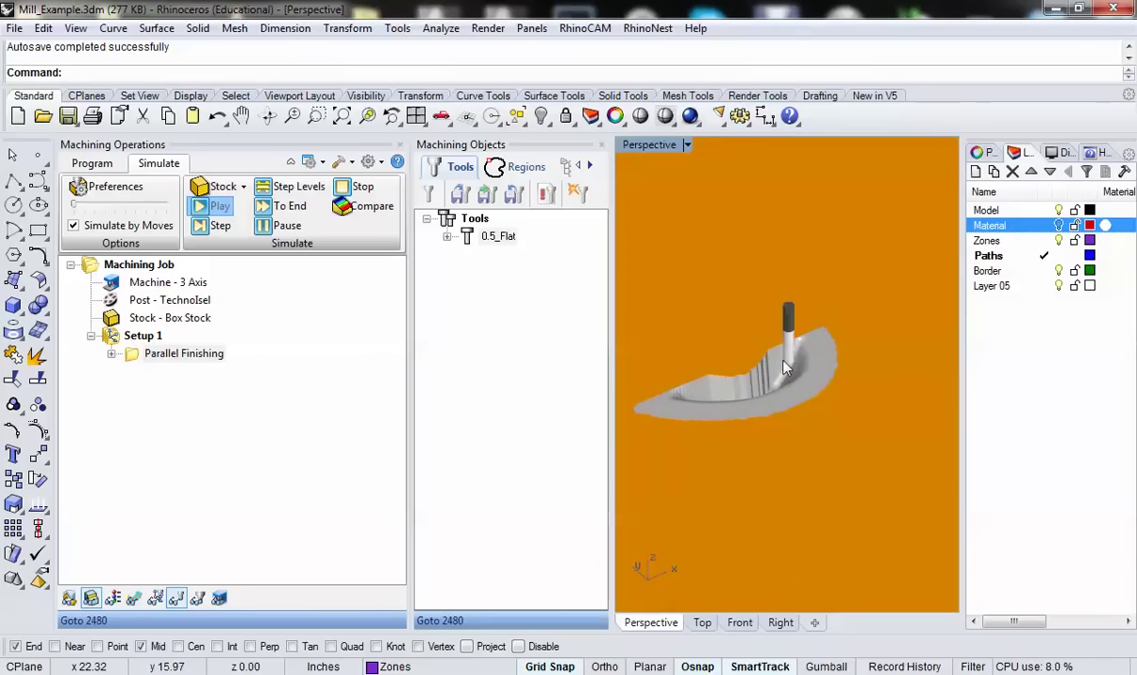
mouse_move(774, 394)
right_down()
mouse_move(813, 420)
mouse_move(825, 450)
mouse_move(674, 394)
right_up()
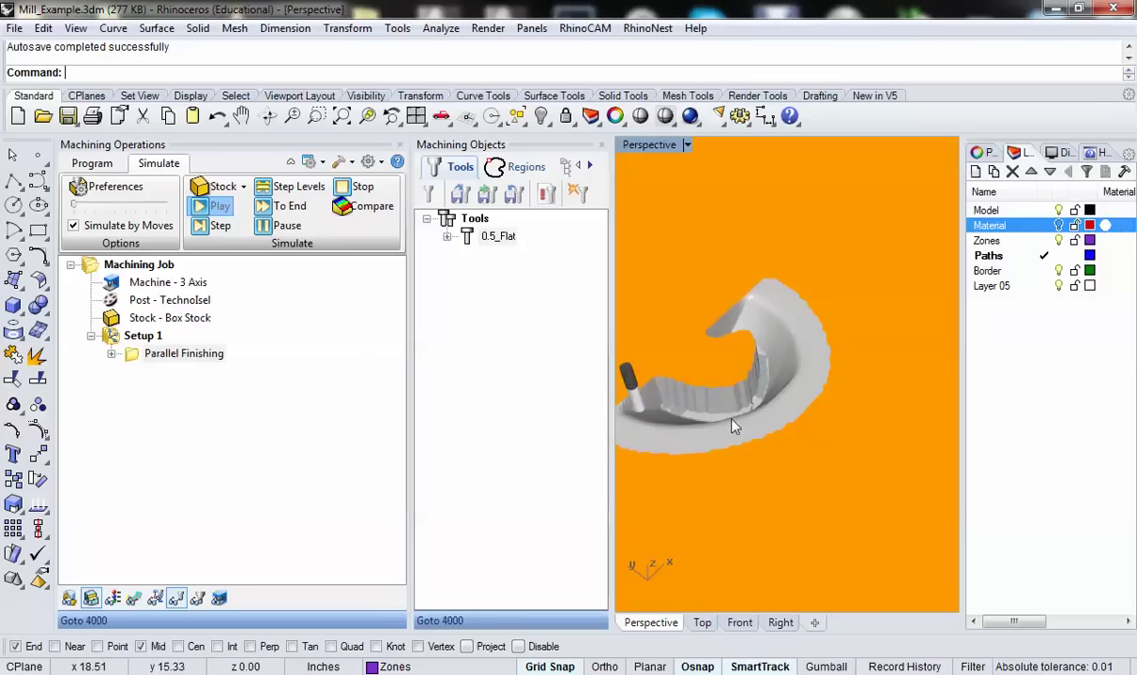
shift+right_drag(764, 460, 820, 528)
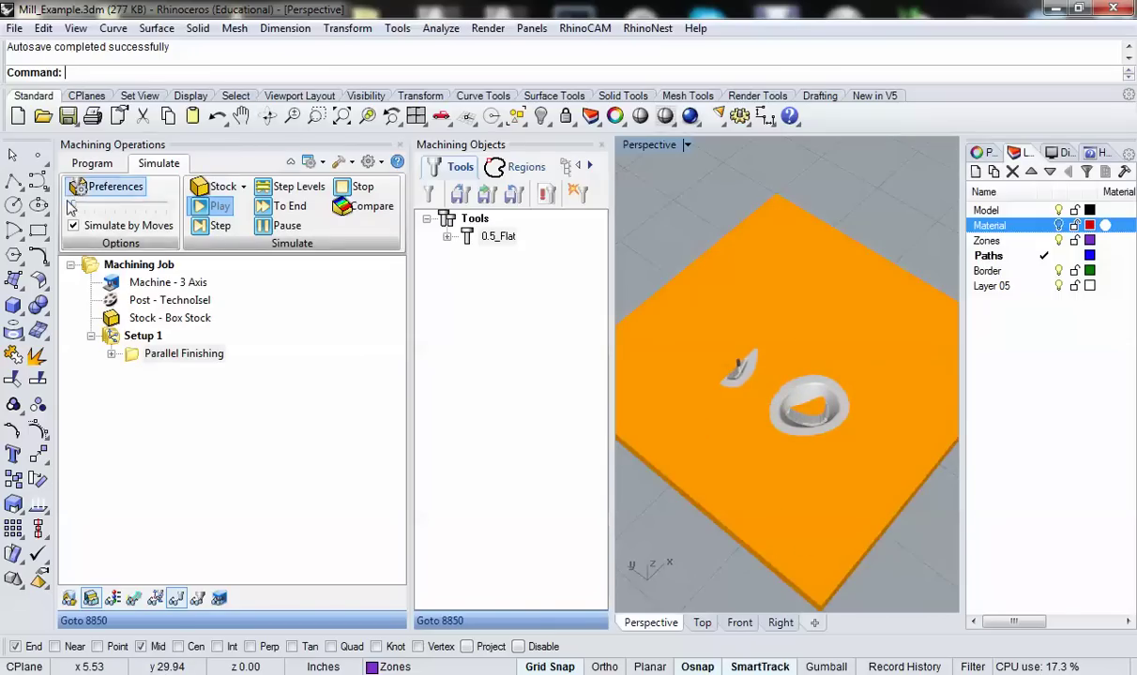
drag(73, 204, 116, 206)
click(119, 207)
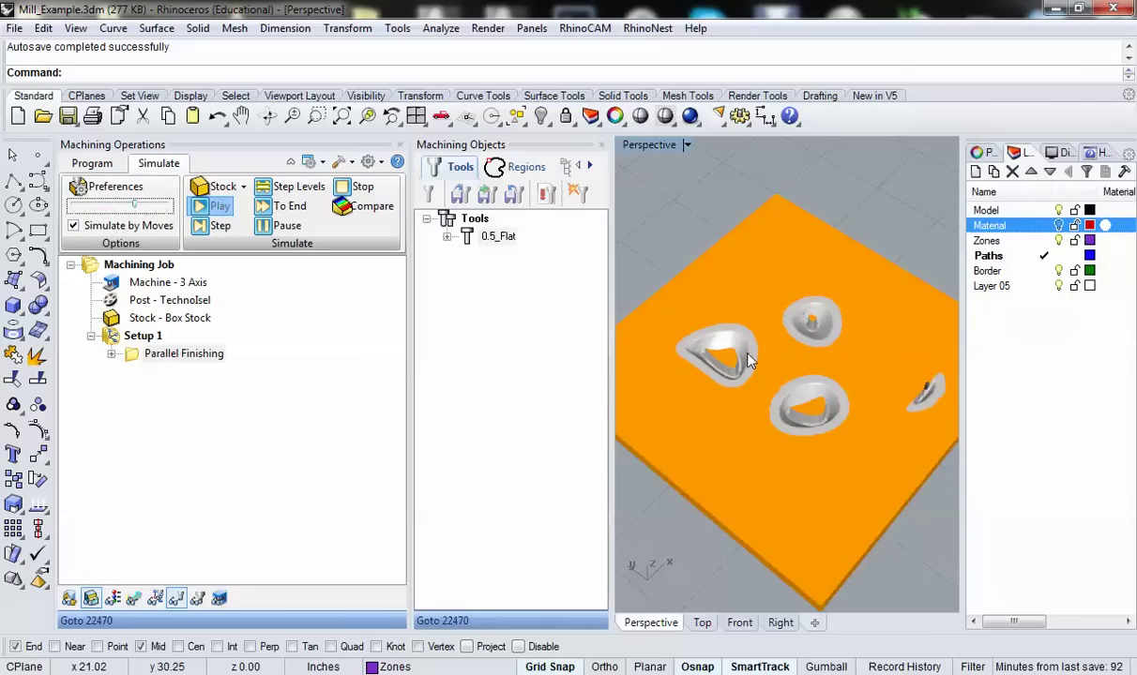
Examine the simulated stock from several angles, checking the walls and the material at the centre of a pocket up close
right_drag(783, 368, 677, 414)
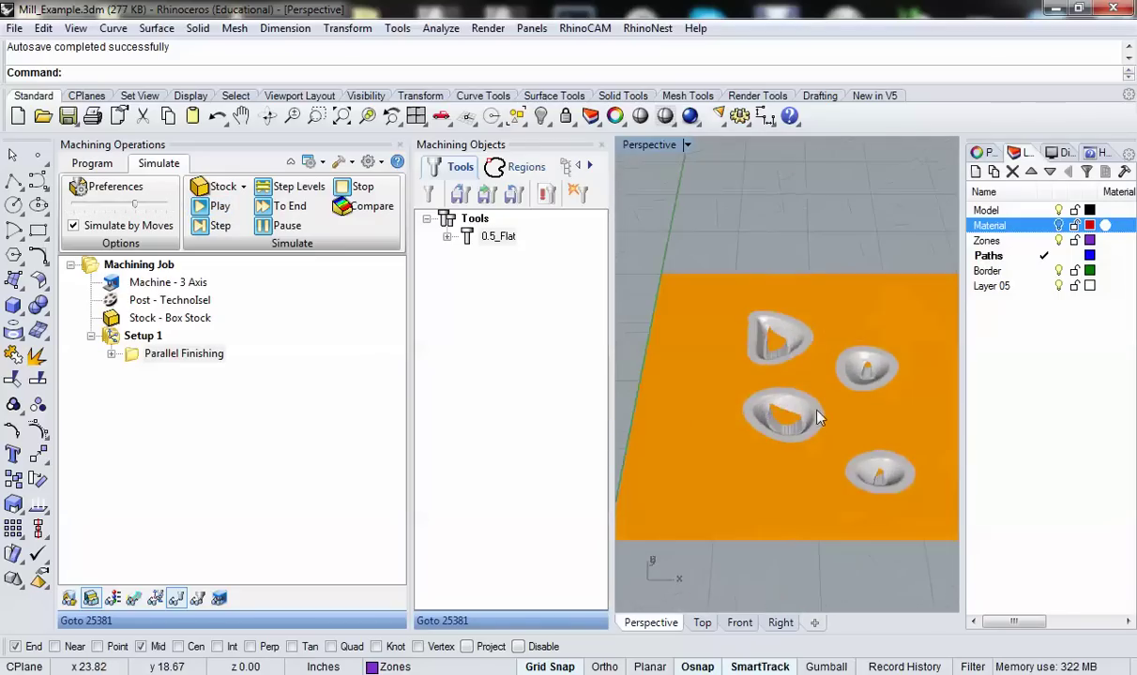
scroll(772, 389, up, 6)
scroll(755, 428, up, 2)
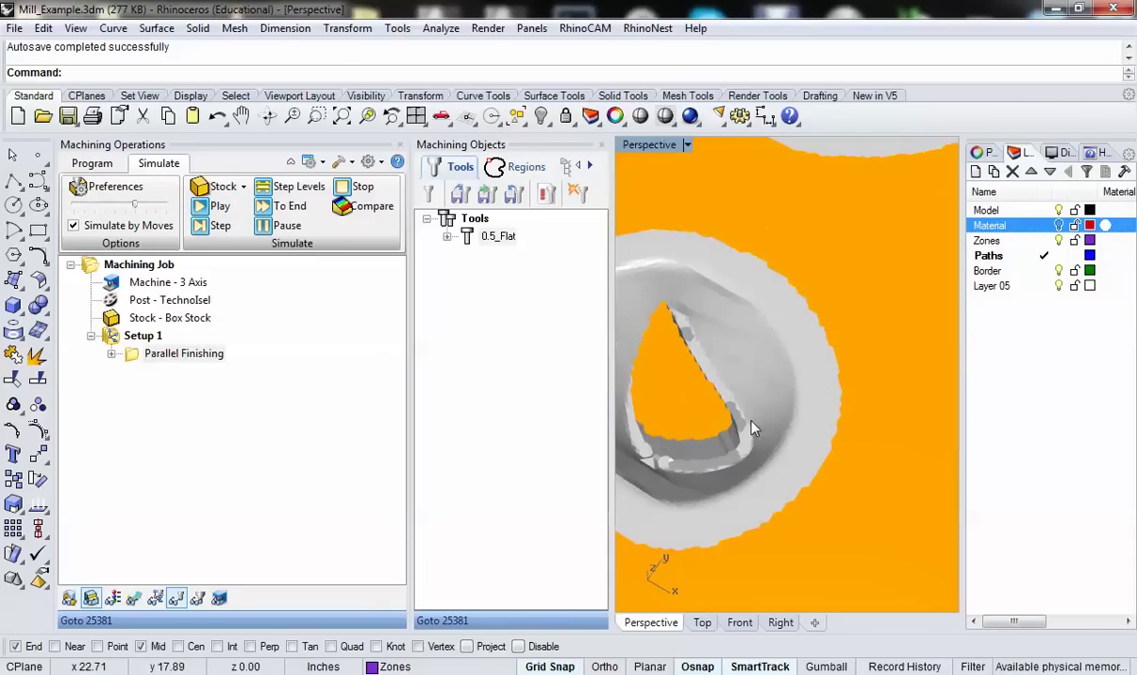
scroll(755, 429, down, 2)
right_drag(741, 436, 671, 437)
scroll(748, 490, up, 4)
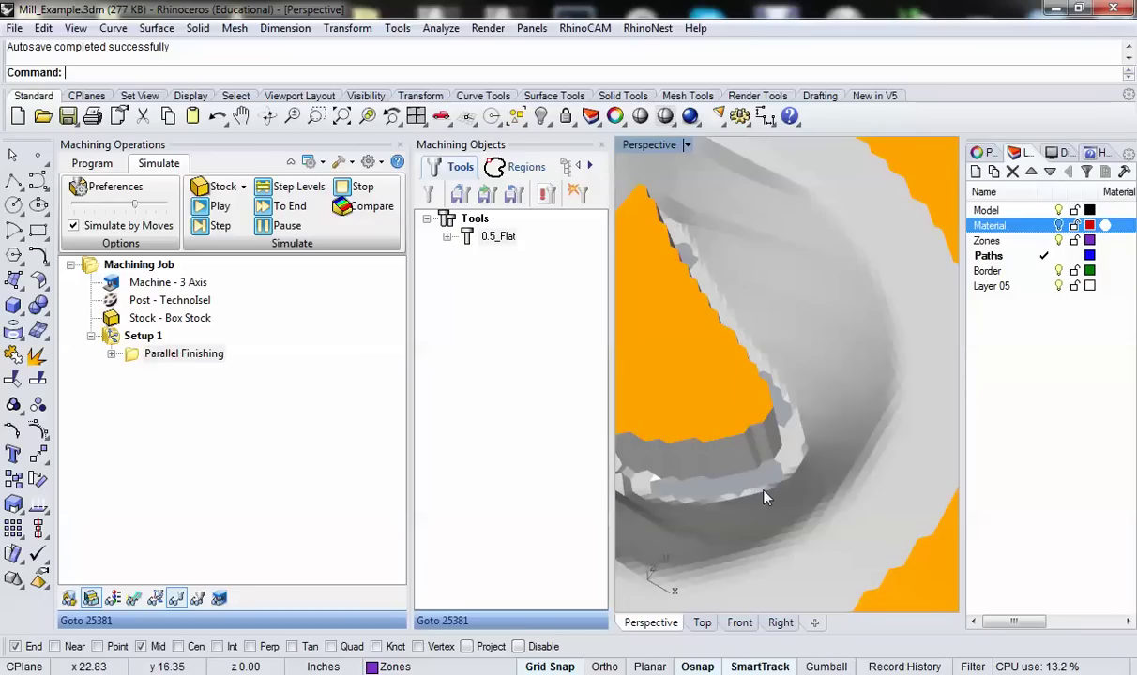
right_drag(764, 497, 926, 427)
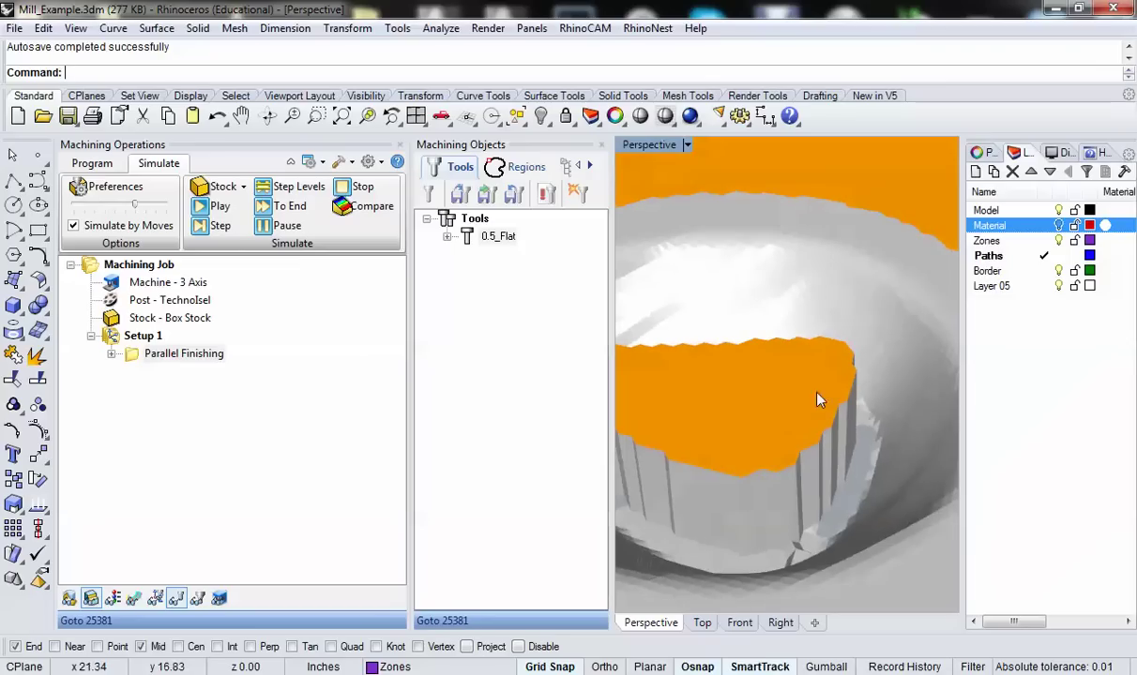
right_drag(813, 394, 813, 423)
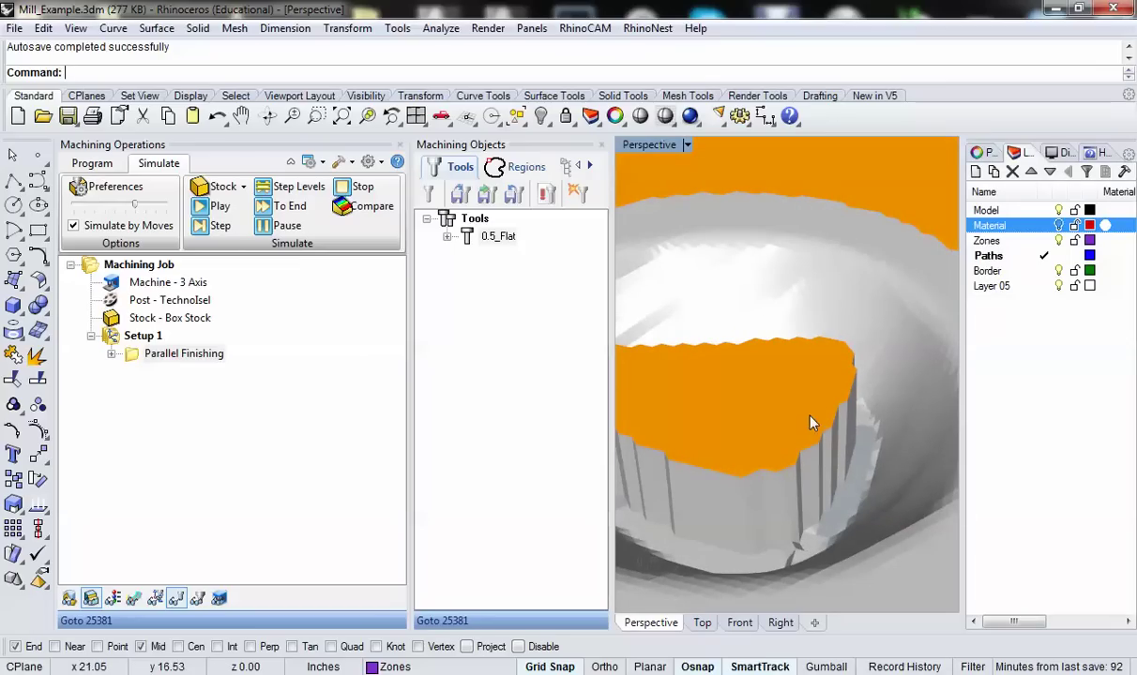
Show the toolpath together with the simulated stock and replay the cutting simulation of the whole panel
scroll(812, 423, down, 5)
right_drag(799, 469, 773, 364)
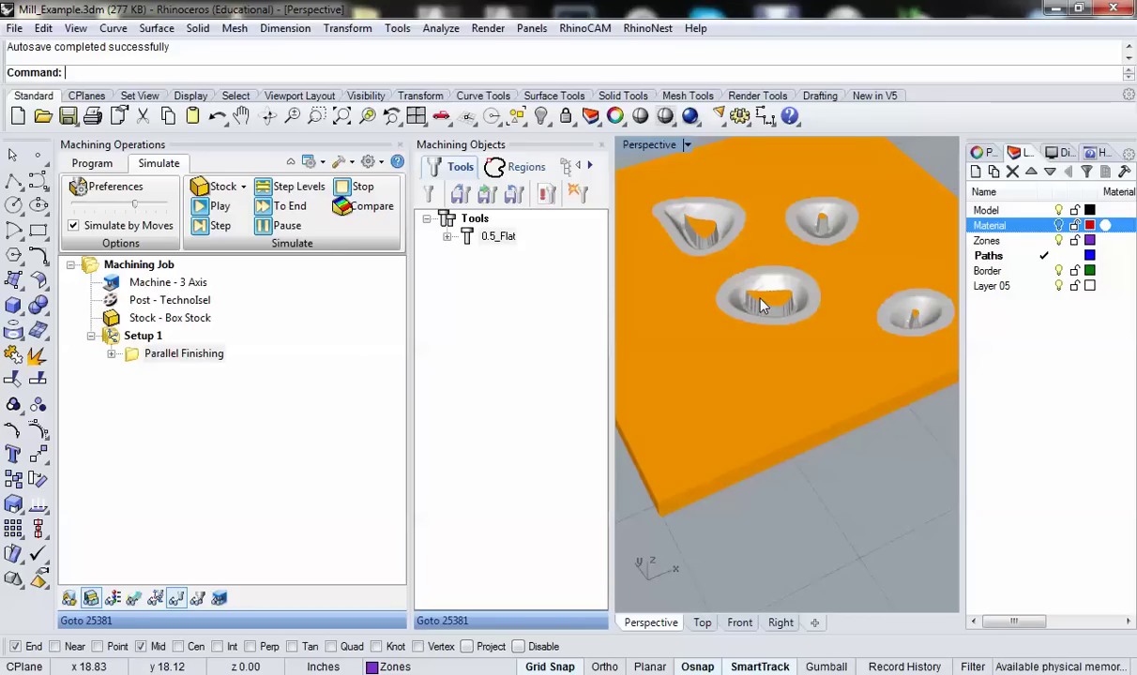
click(131, 600)
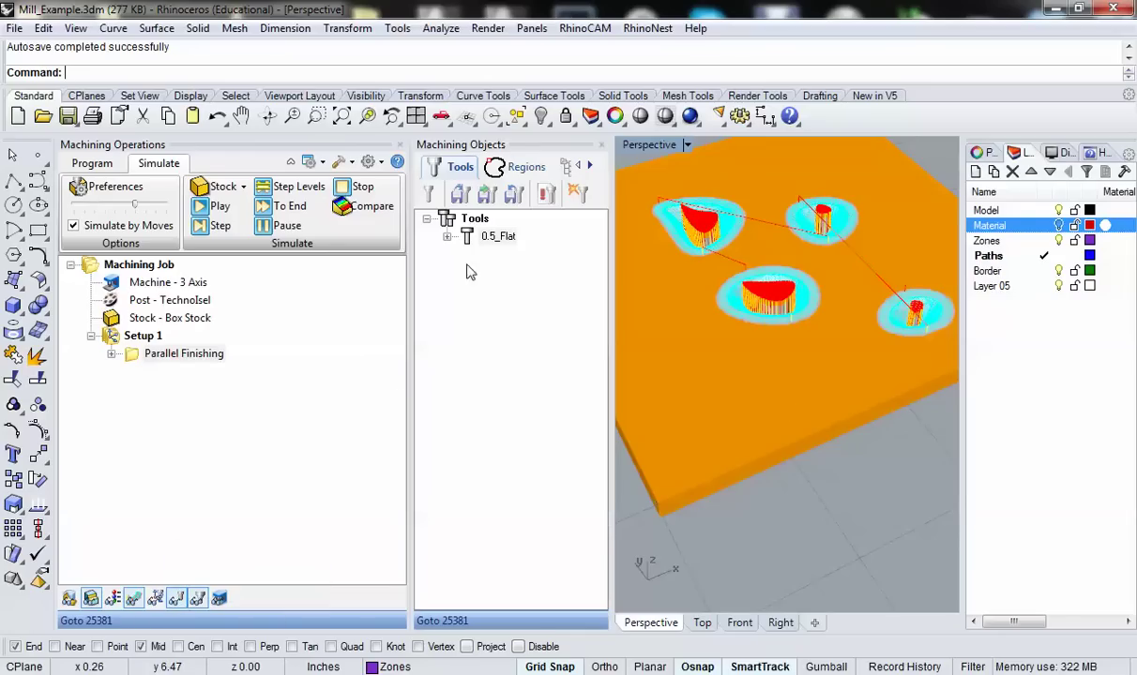
click(214, 207)
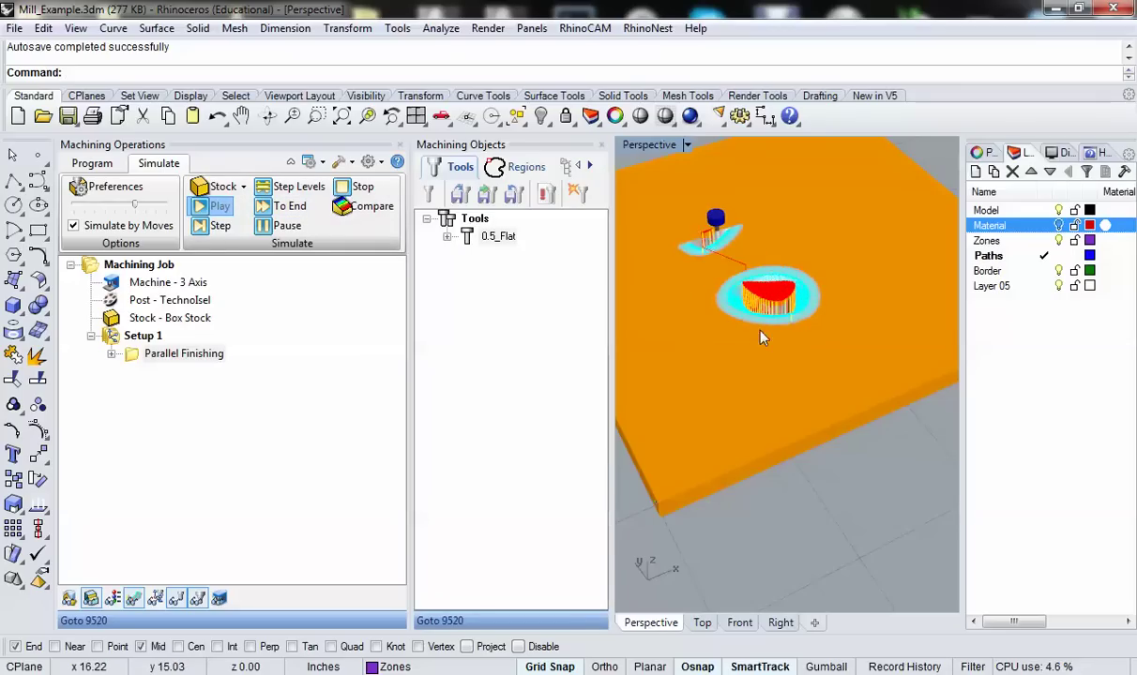
Examine the cutting passes and retracts against the simulated stock, up close in the central pocket and across all four pockets
right_drag(761, 334, 814, 317)
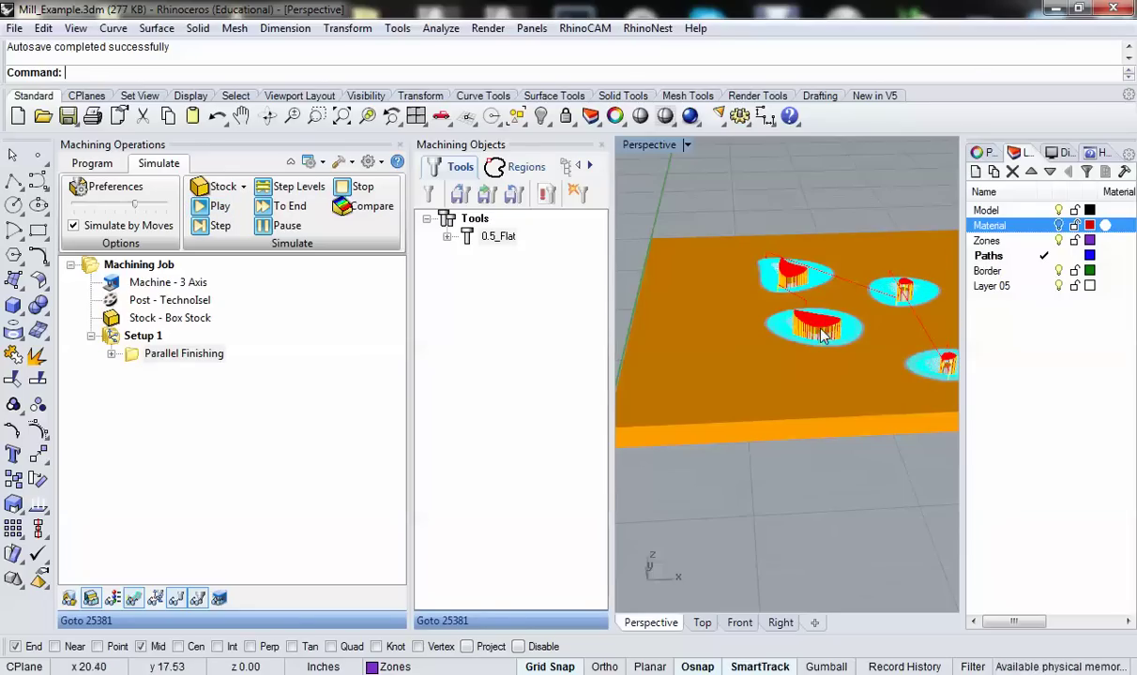
right_drag(788, 335, 837, 381)
scroll(748, 254, up, 8)
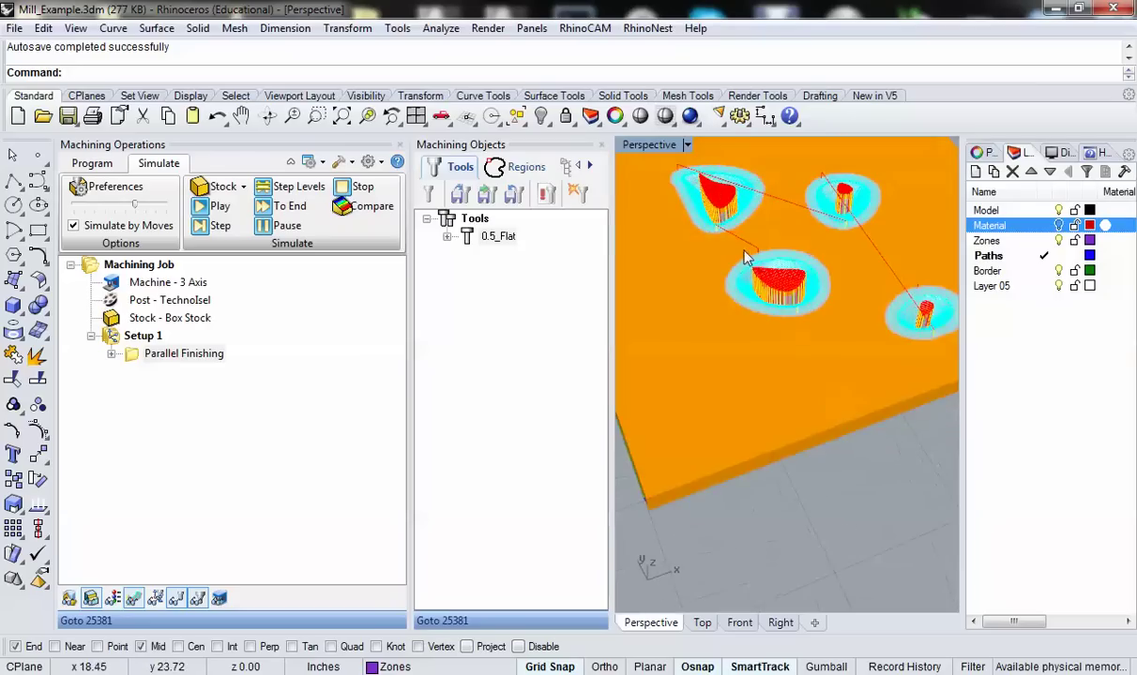
right_drag(795, 319, 788, 336)
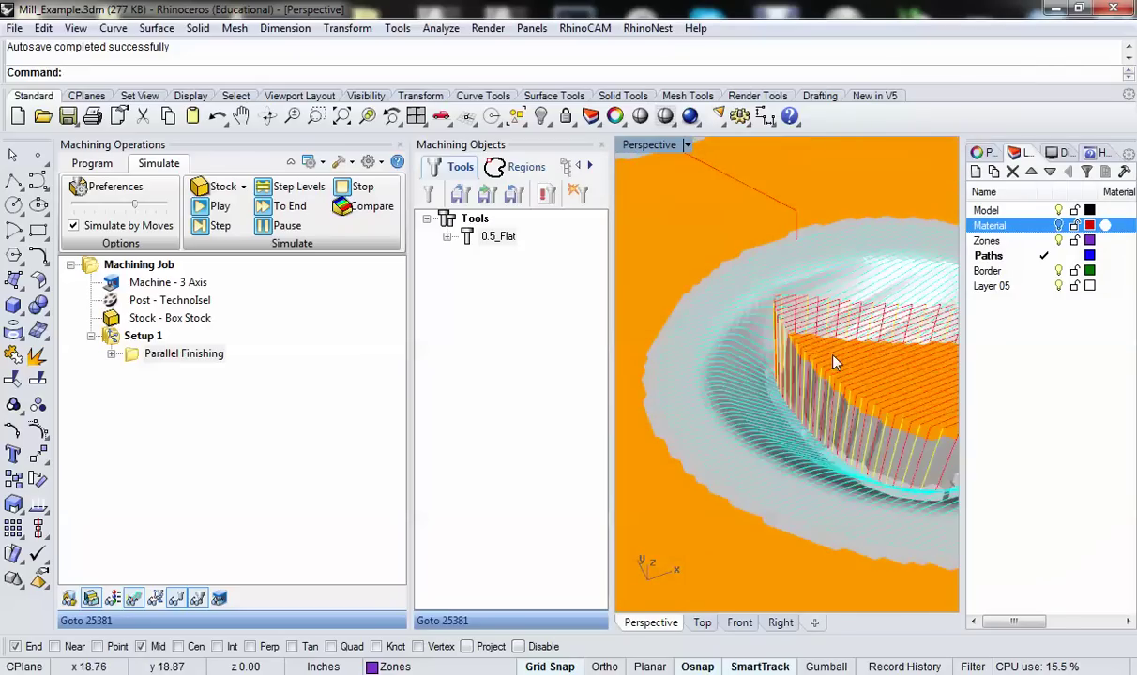
scroll(788, 338, down, 10)
scroll(821, 366, up, 12)
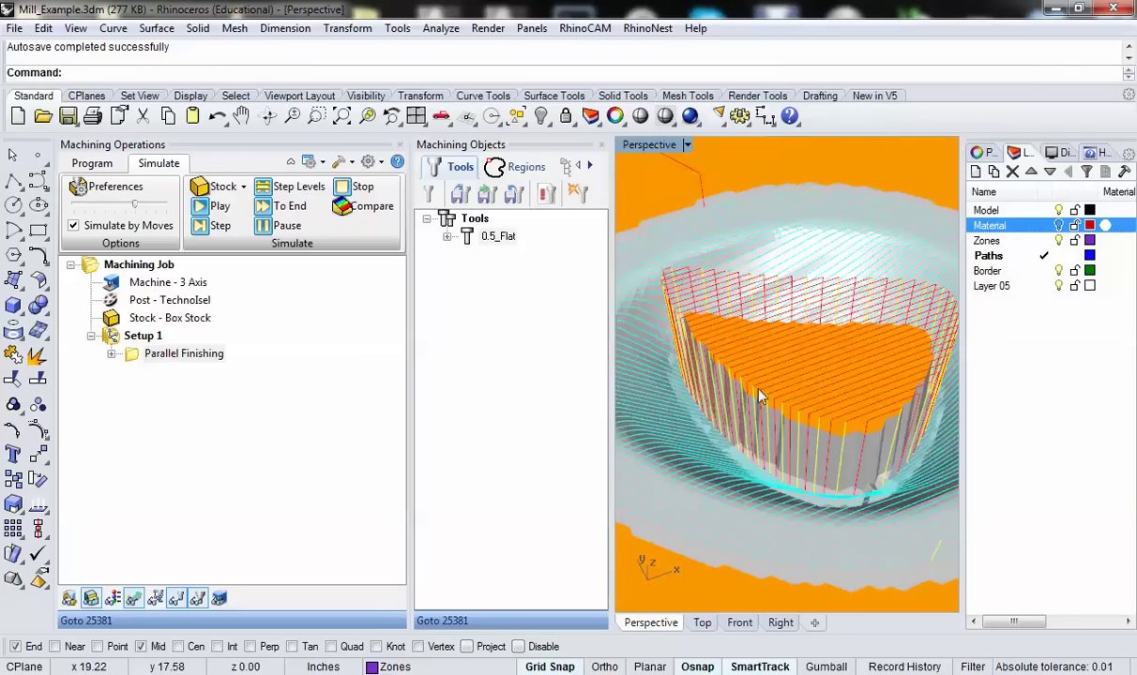
scroll(802, 383, down, 8)
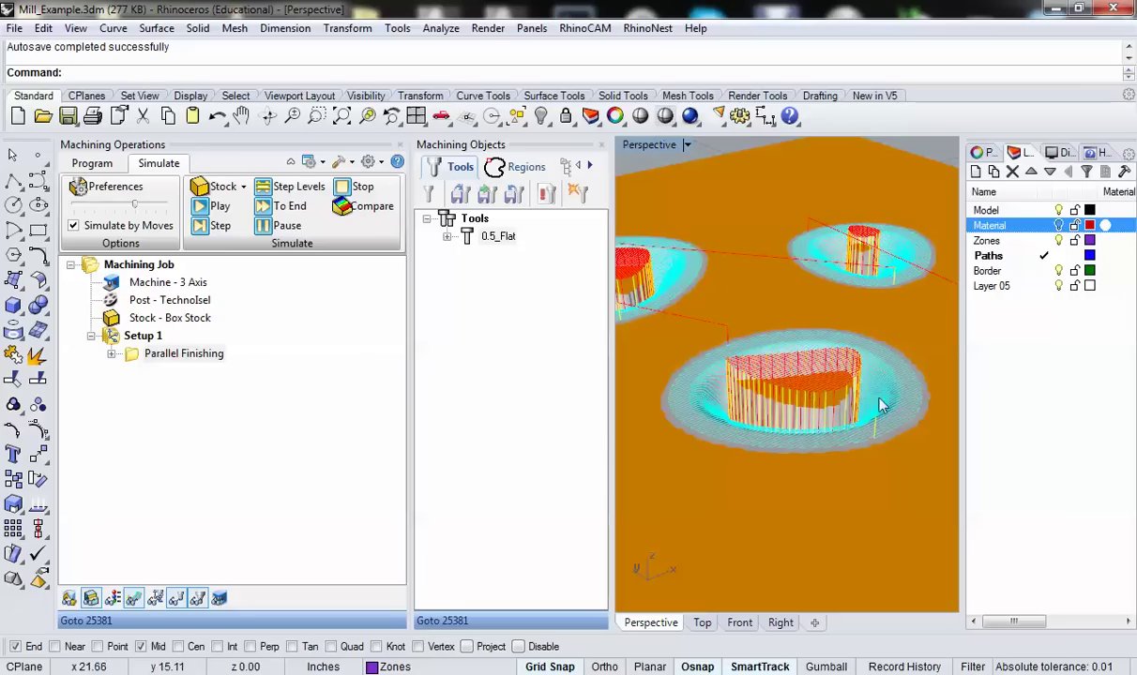
scroll(805, 421, up, 5)
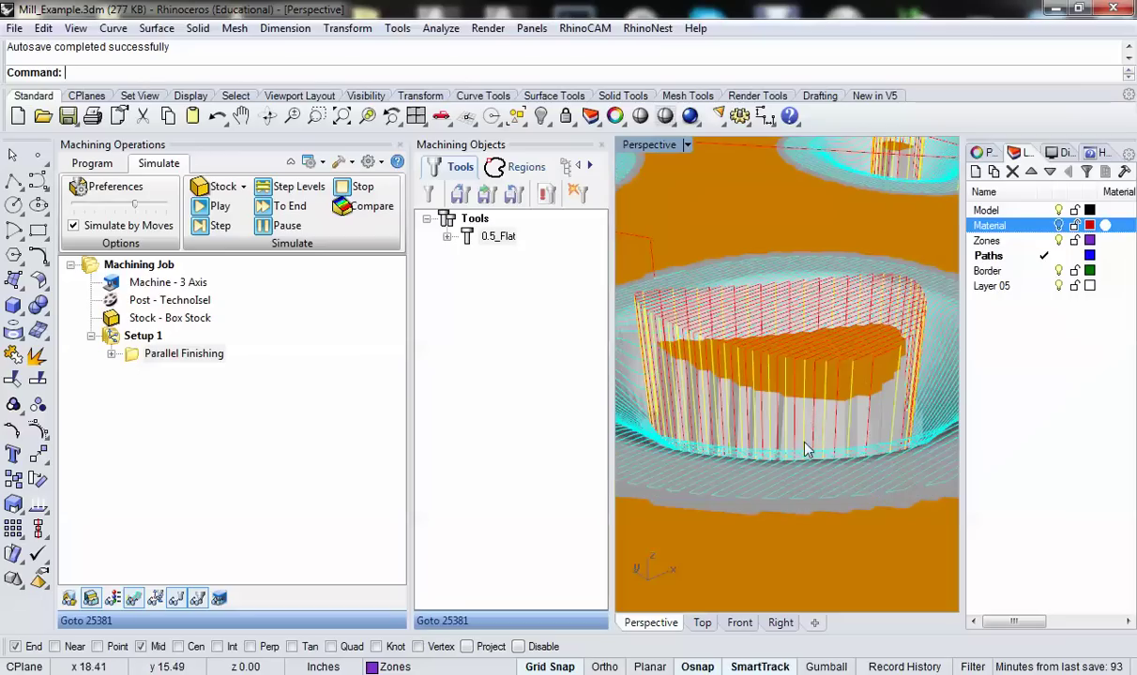
scroll(802, 426, down, 8)
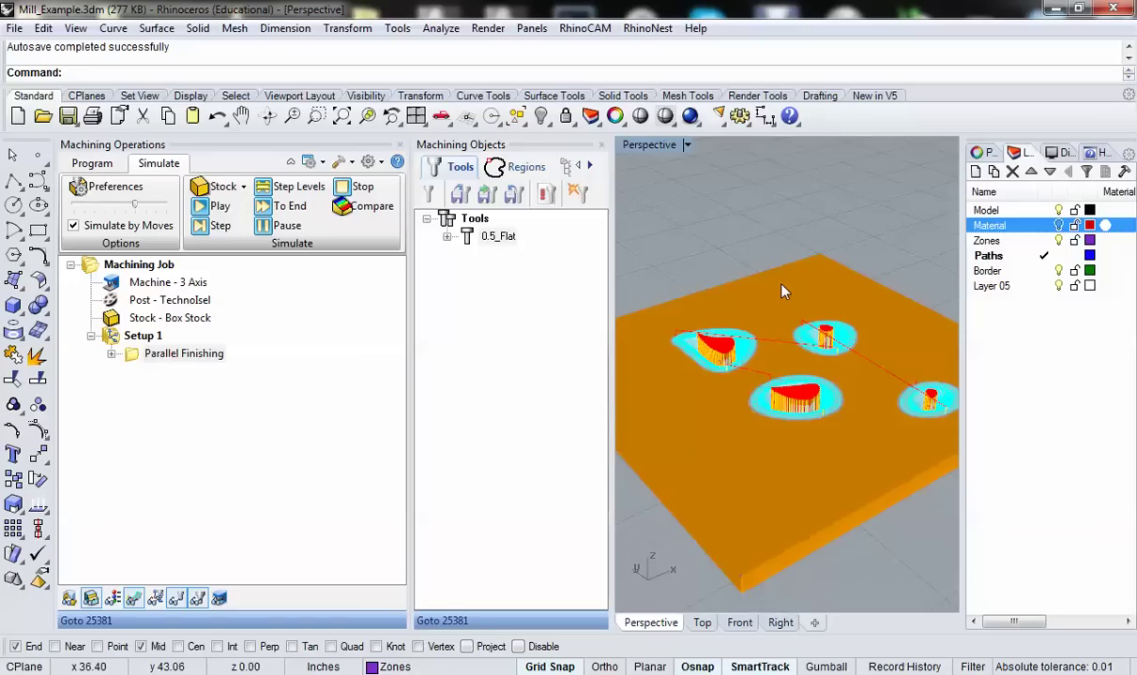
right_drag(727, 295, 797, 375)
scroll(811, 383, down, 5)
scroll(811, 383, up, 4)
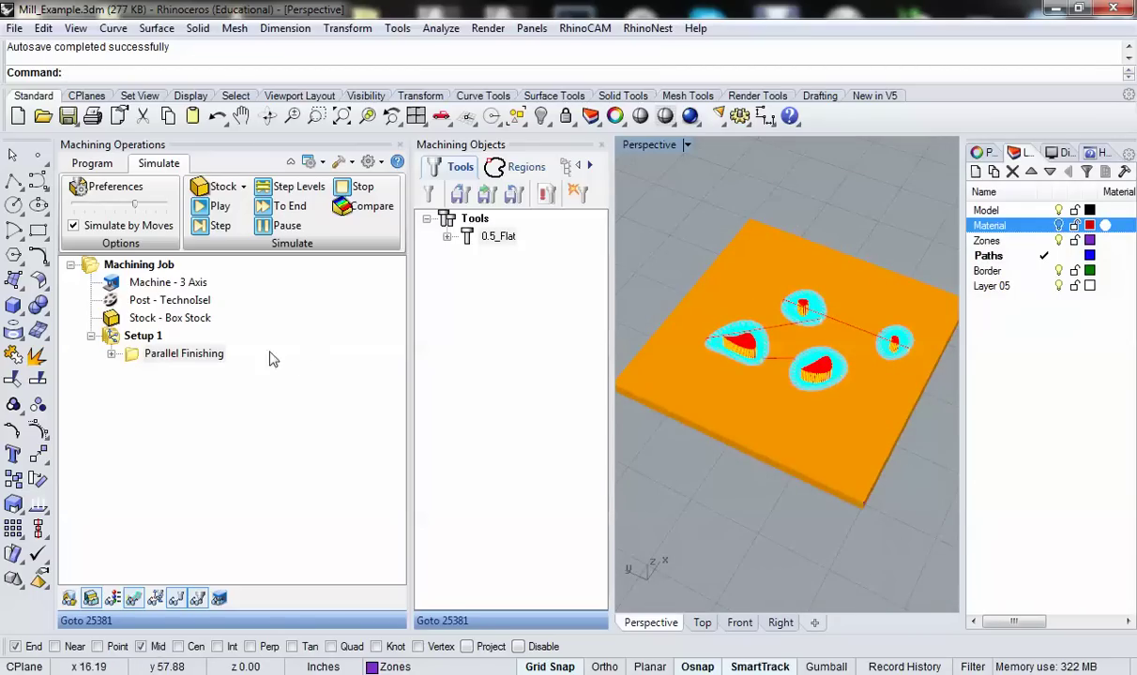
Check the Parallel Finishing operation's information for its cut feed, GOTO count and machine time
click(136, 358)
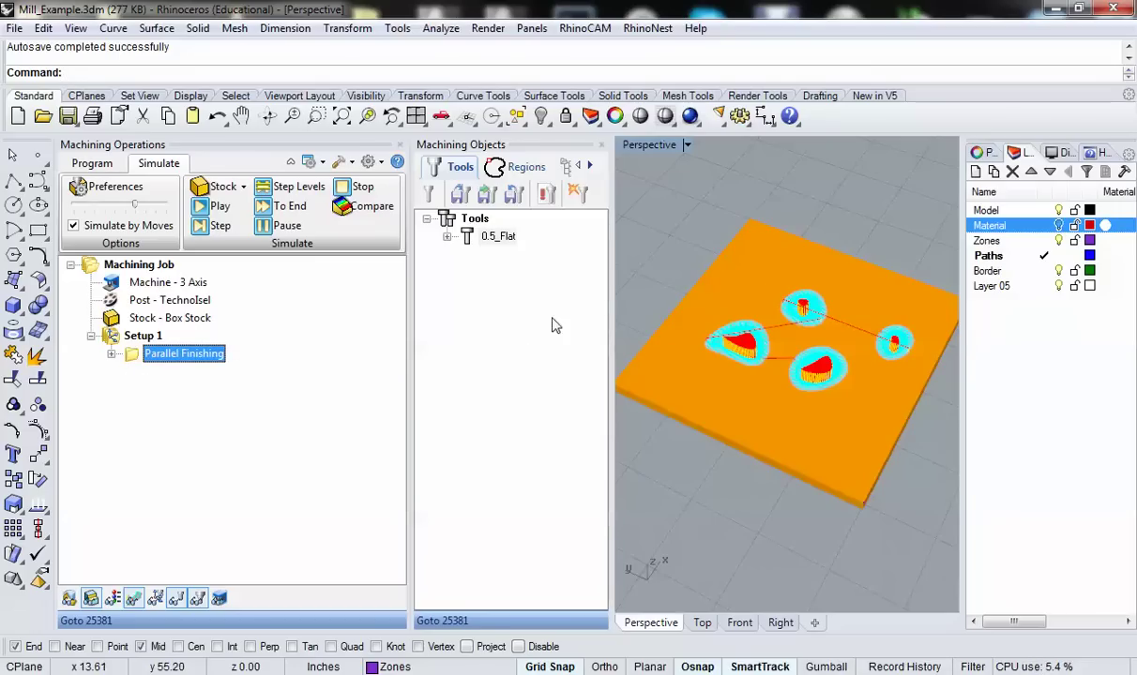
right_click(136, 360)
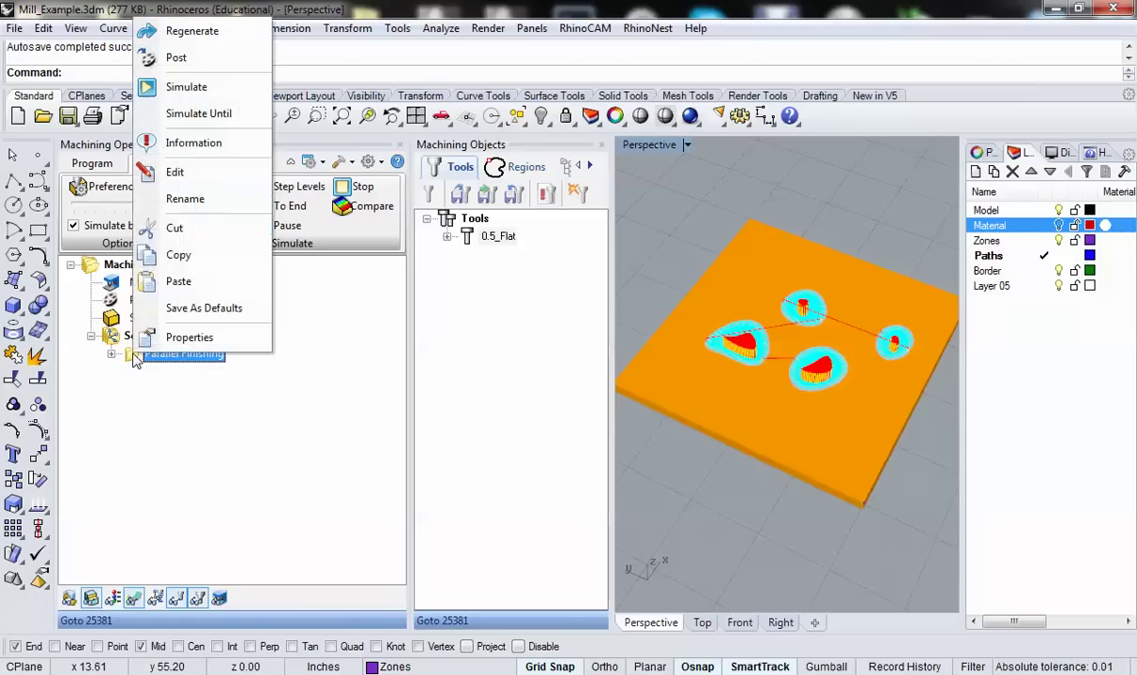
click(194, 150)
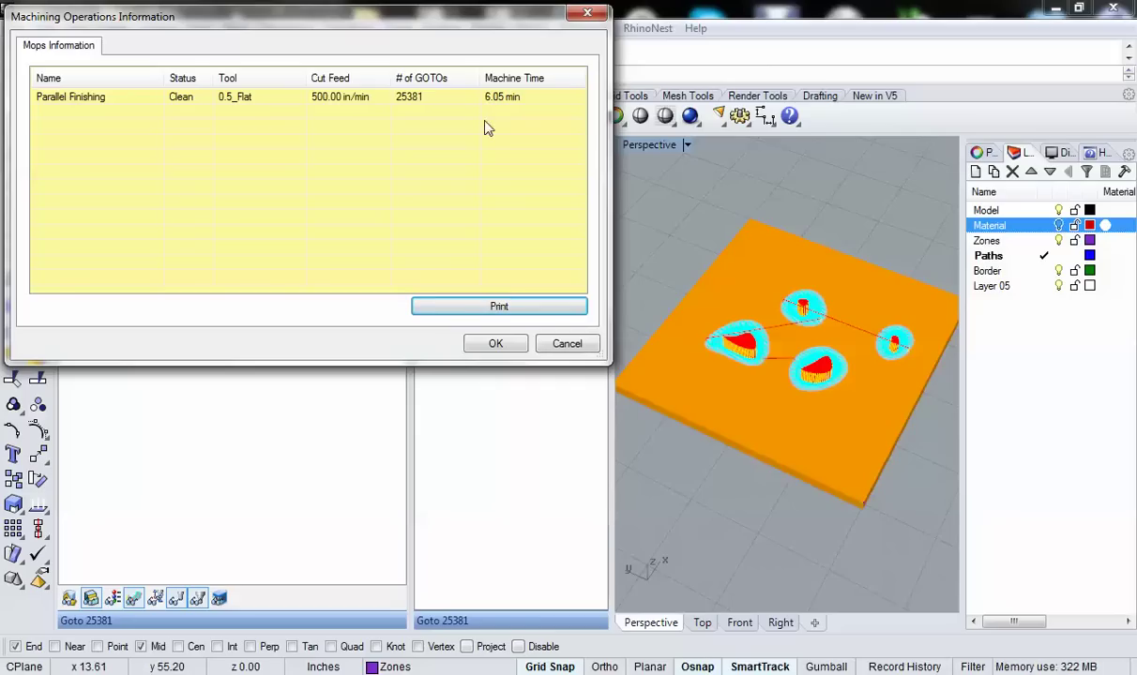
click(498, 344)
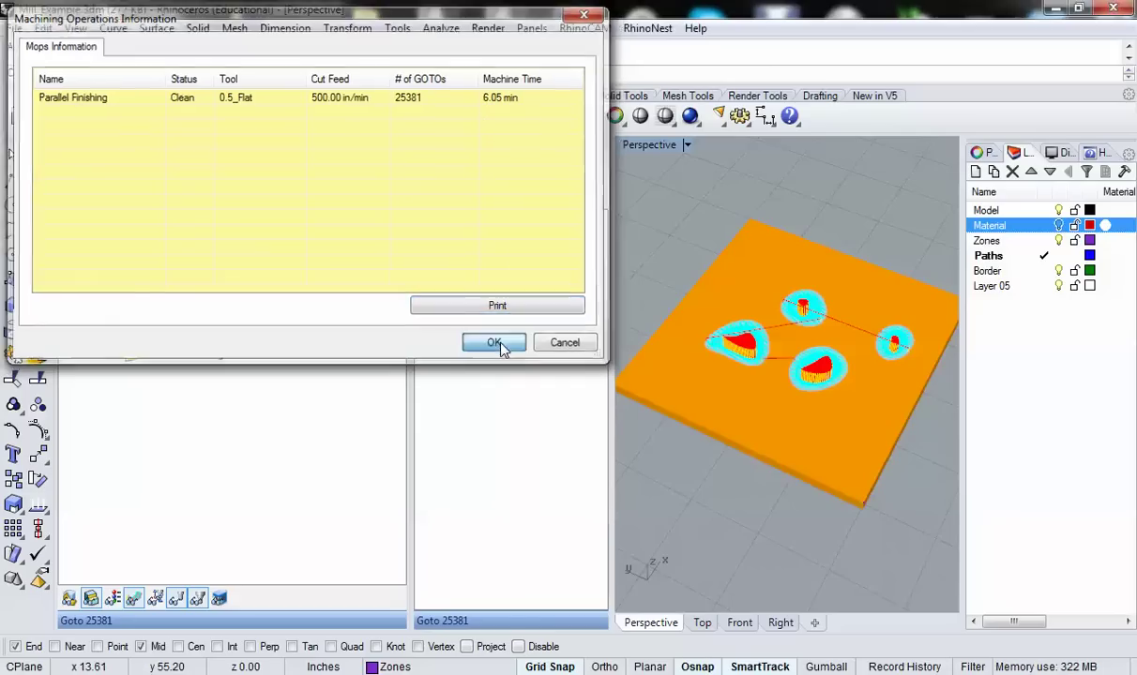
Return to the programming view and inspect the Parallel Finishing toolpath's command listing in the Toolpath Editor
right_drag(700, 406, 718, 323)
click(91, 164)
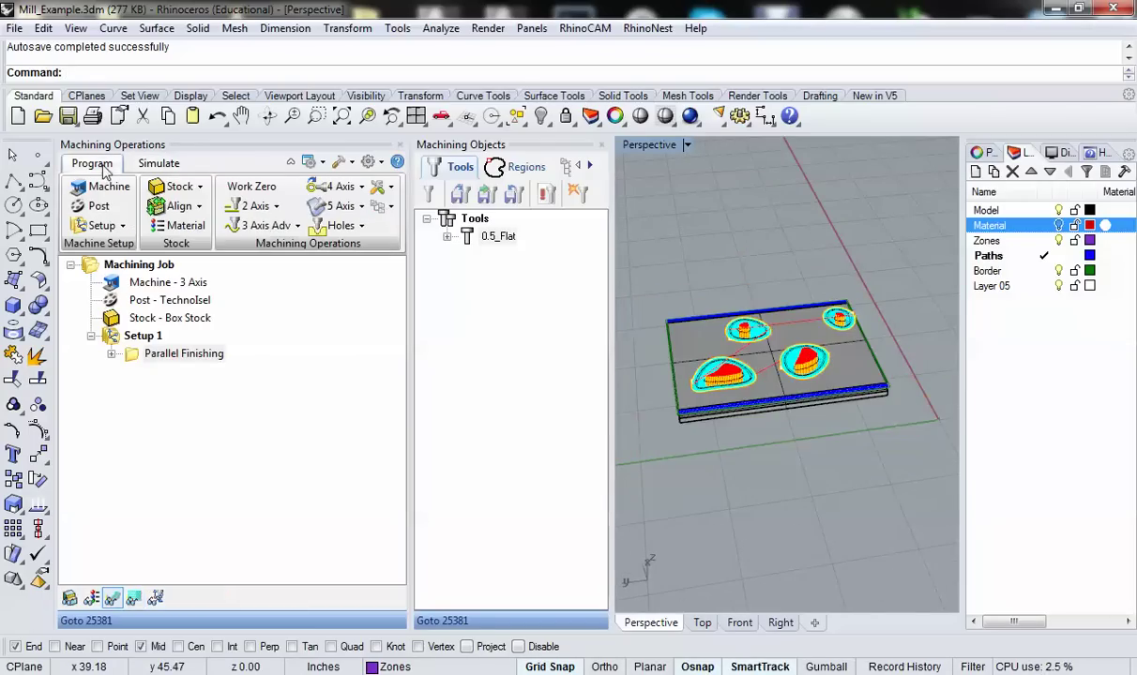
right_drag(812, 346, 680, 438)
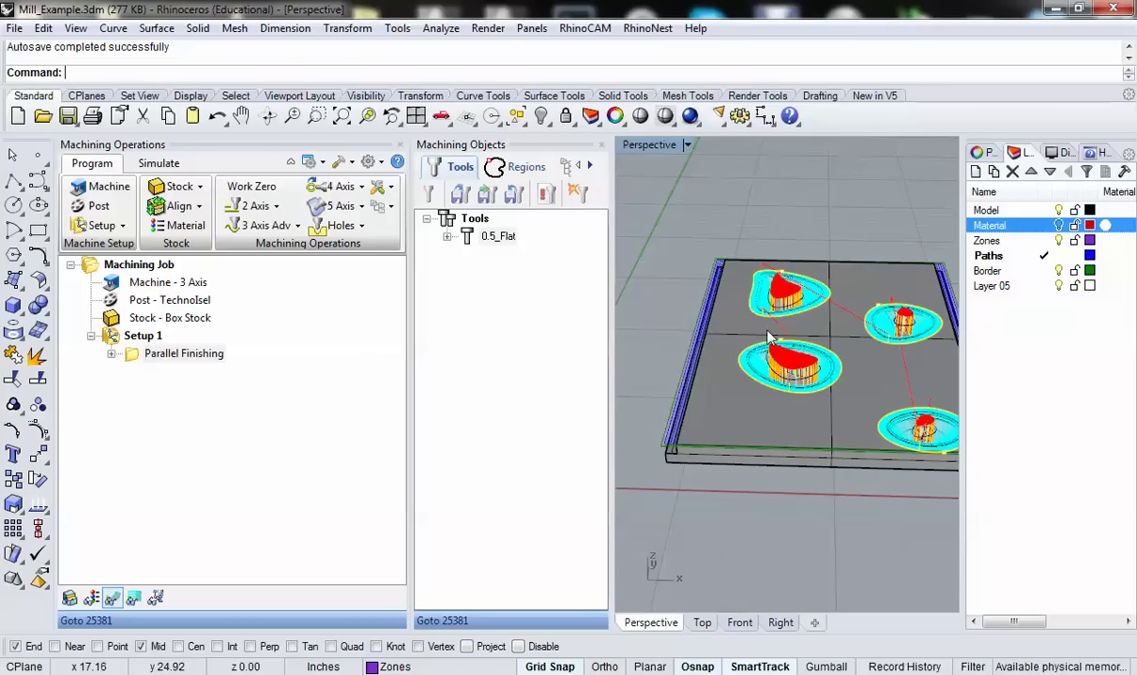
right_drag(728, 312, 776, 330)
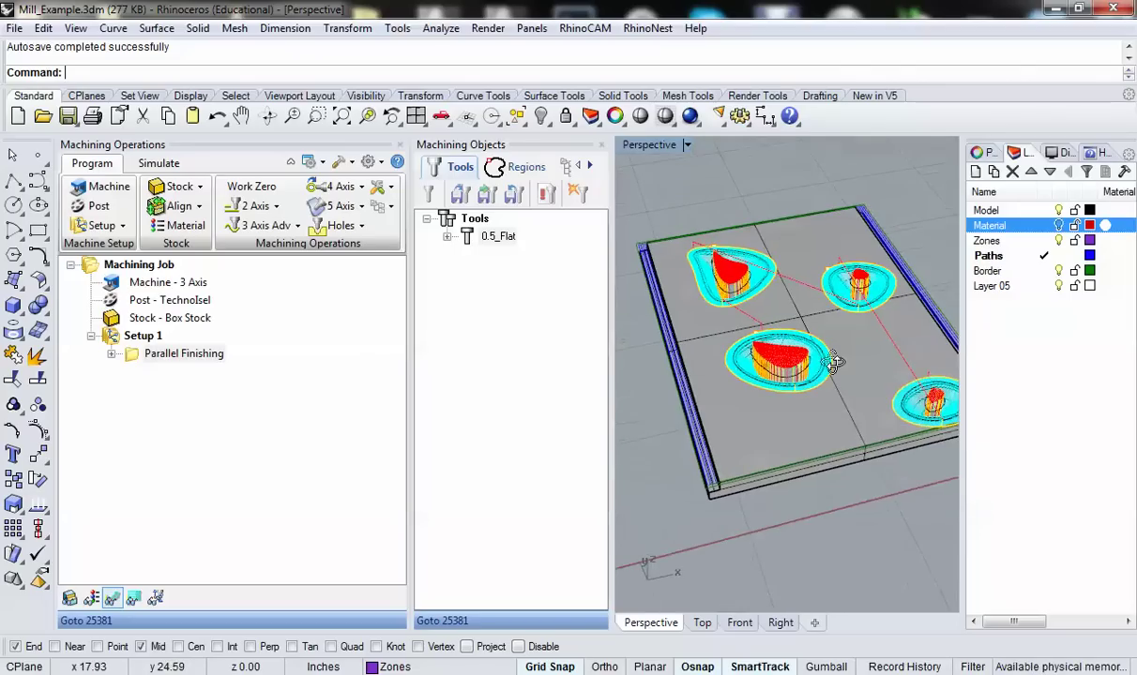
click(111, 355)
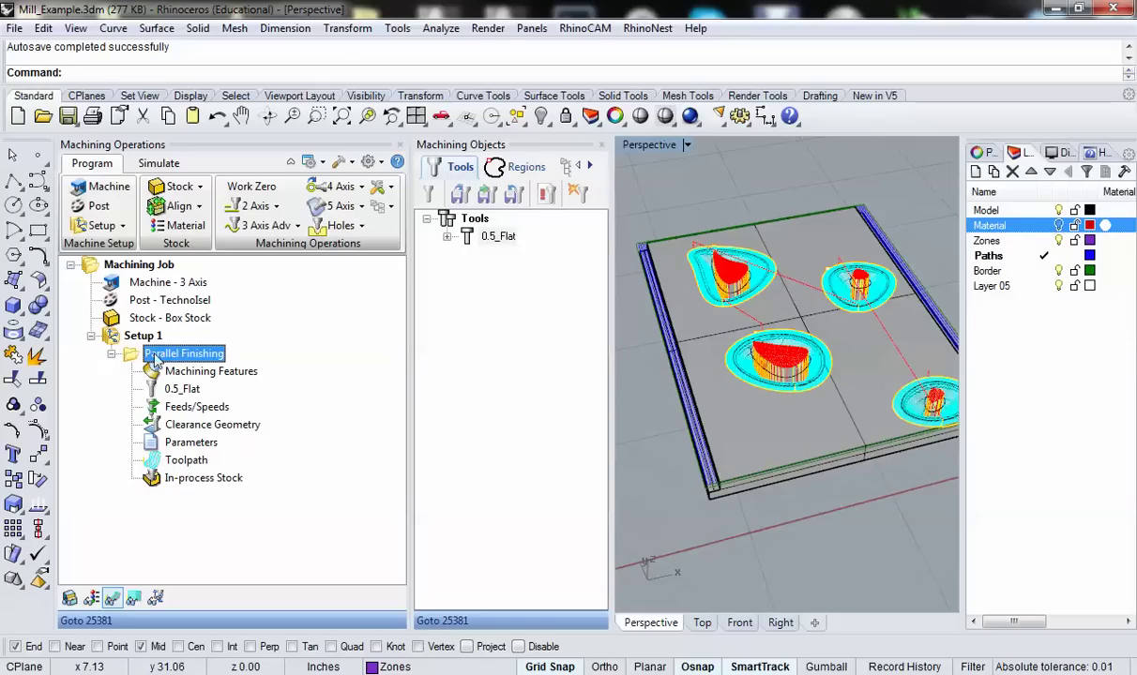
double_click(171, 459)
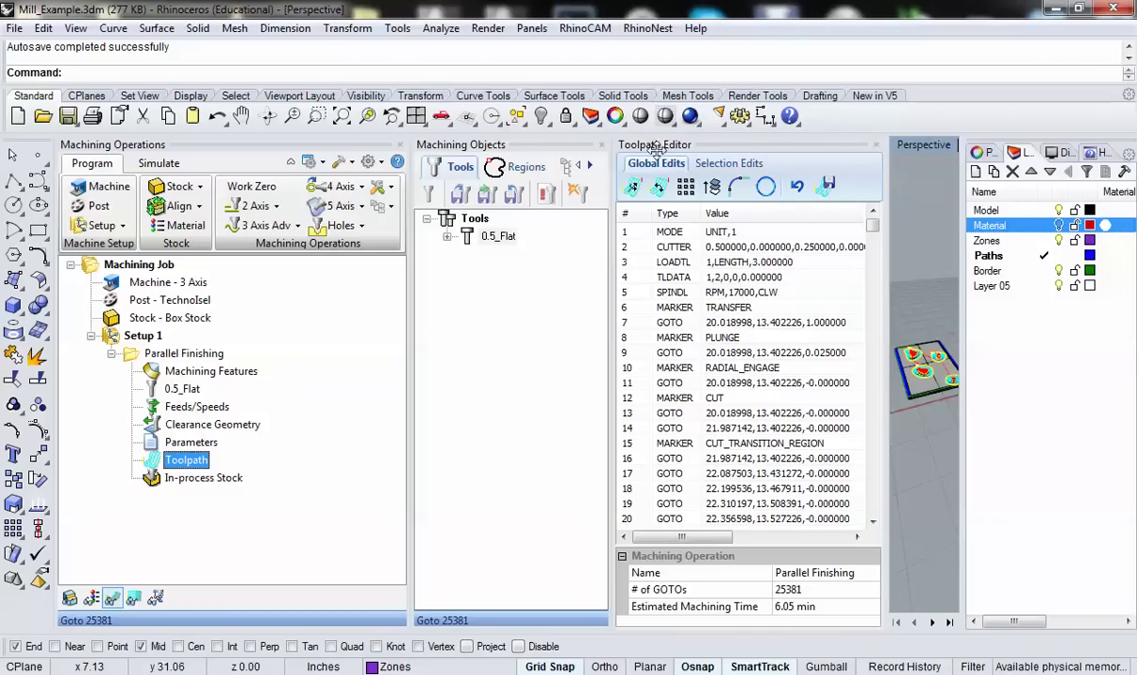
click(871, 142)
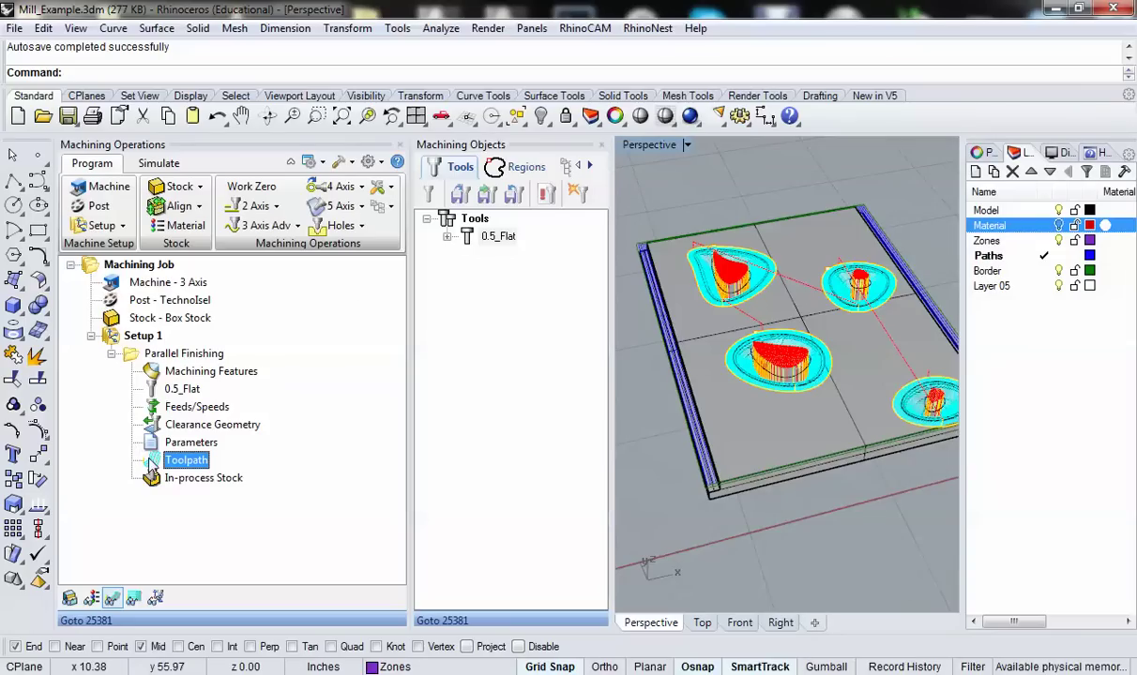
Reopen the Parallel Finishing operation's settings and enable multiple step-down Z cuts in its Z containment options
click(132, 355)
double_click(132, 360)
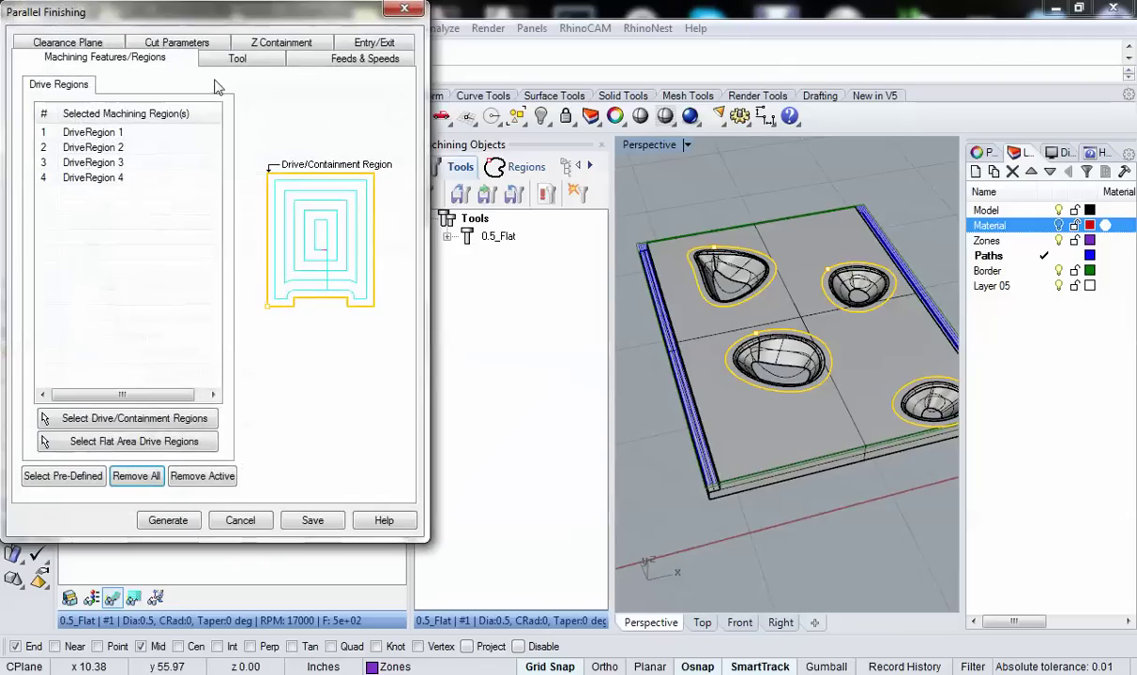
drag(220, 20, 364, 53)
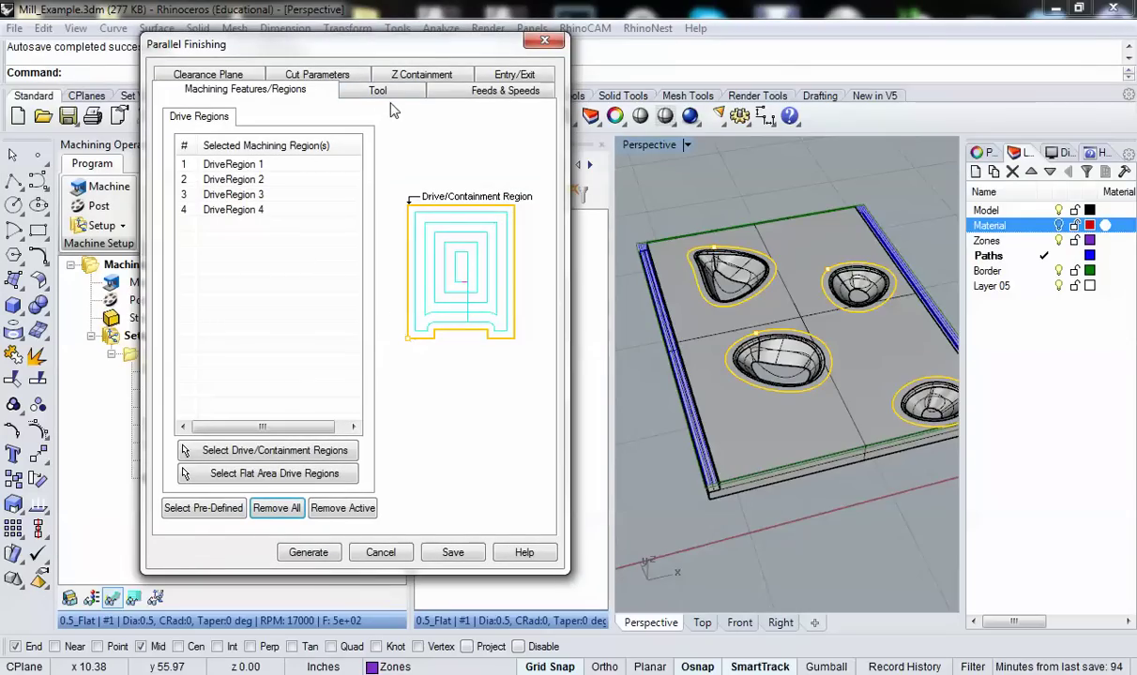
click(421, 79)
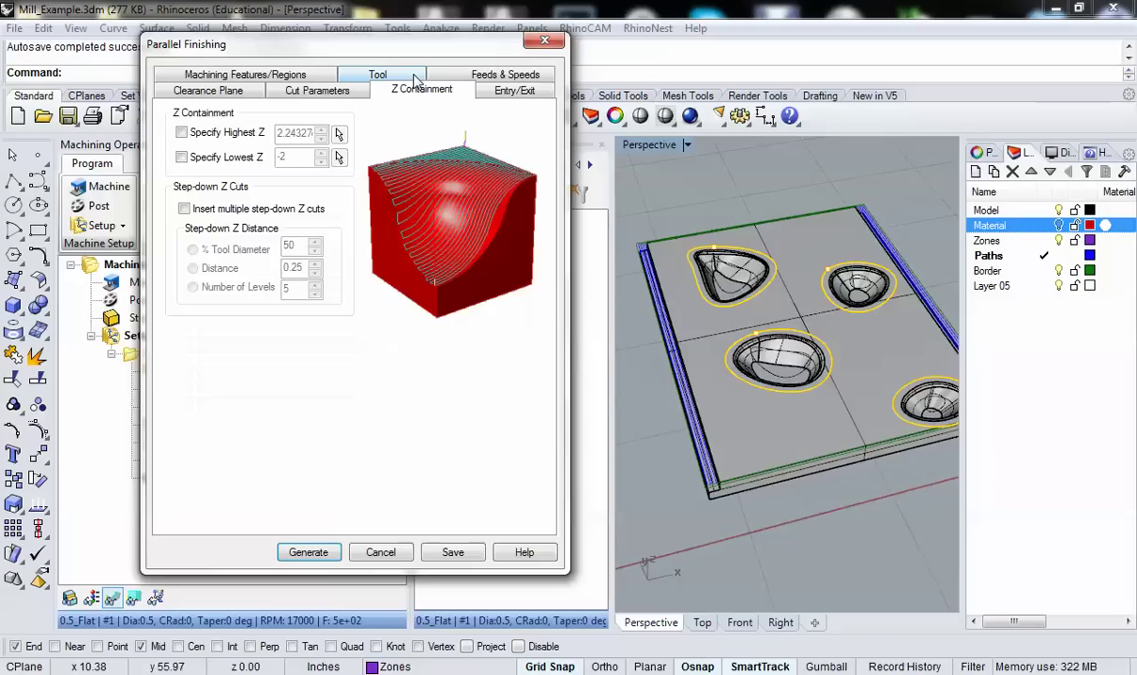
click(184, 209)
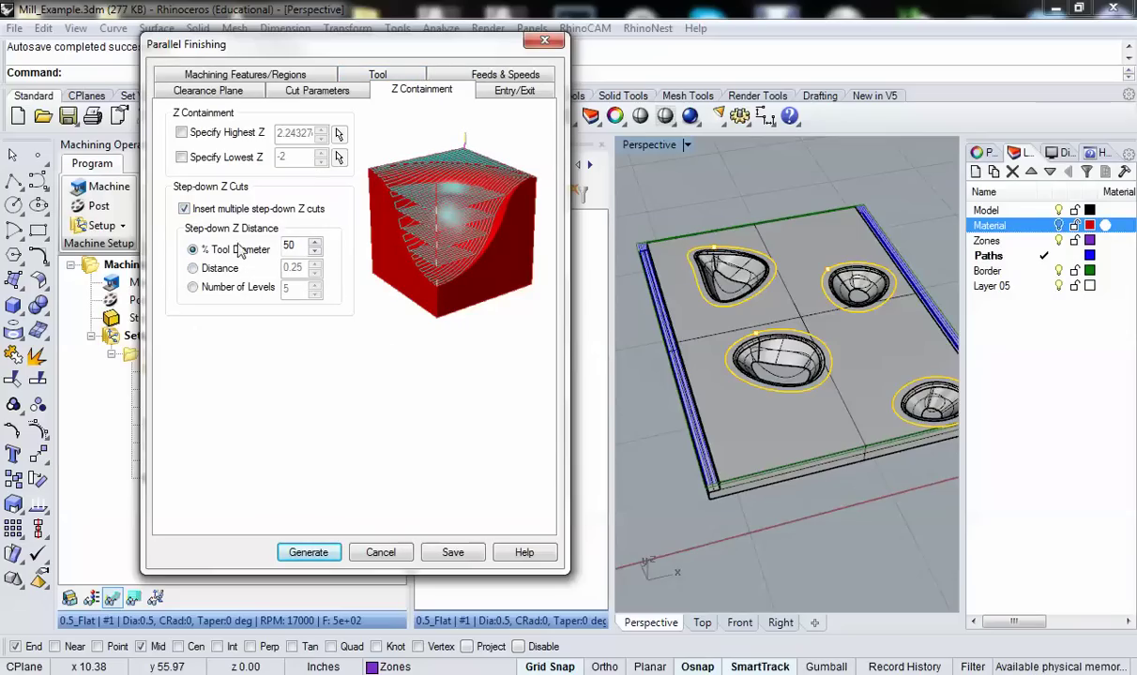
Define the step-down Z cuts by a distance of 1 inch and generate the toolpath
drag(302, 249, 172, 255)
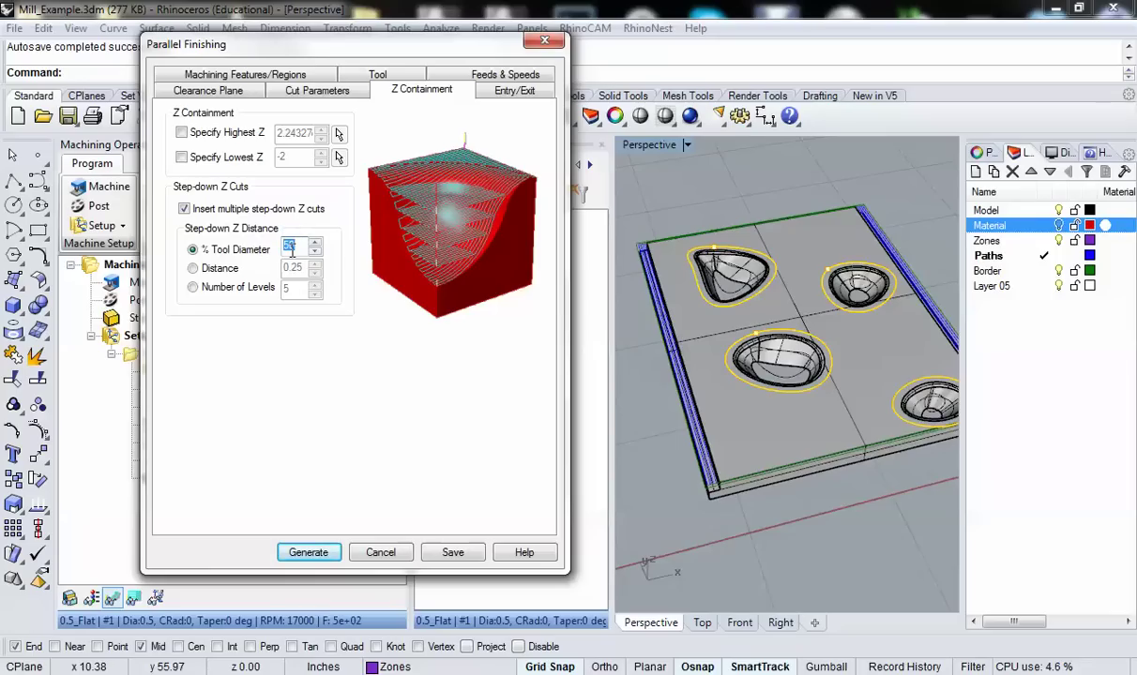
click(192, 268)
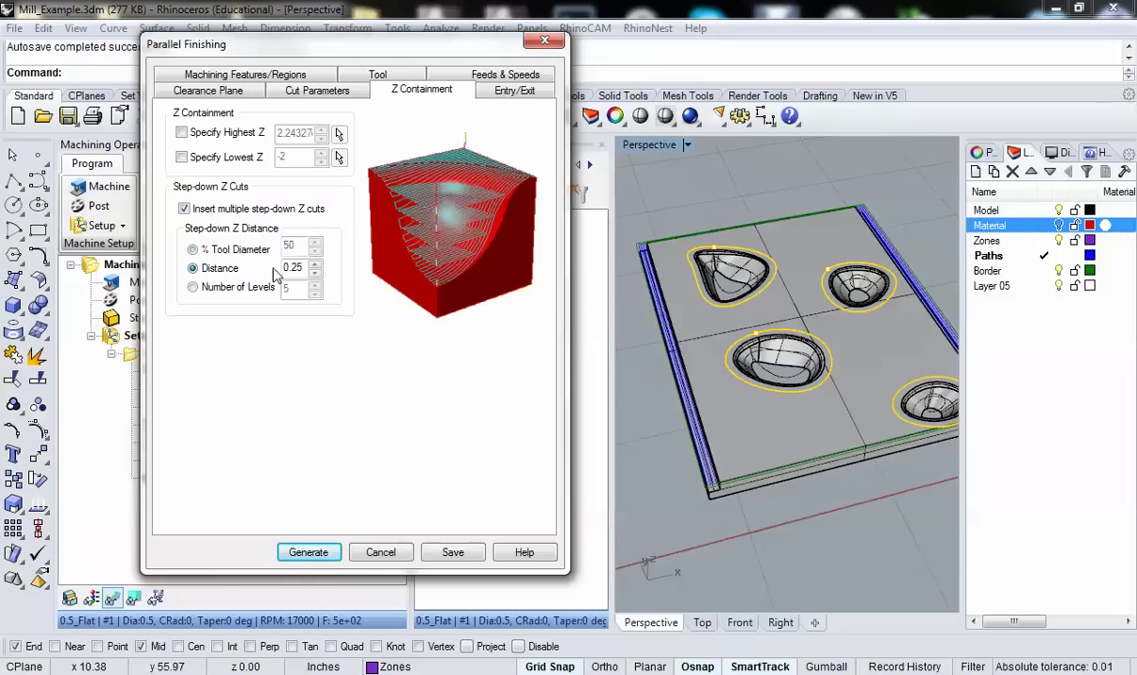
text(1)
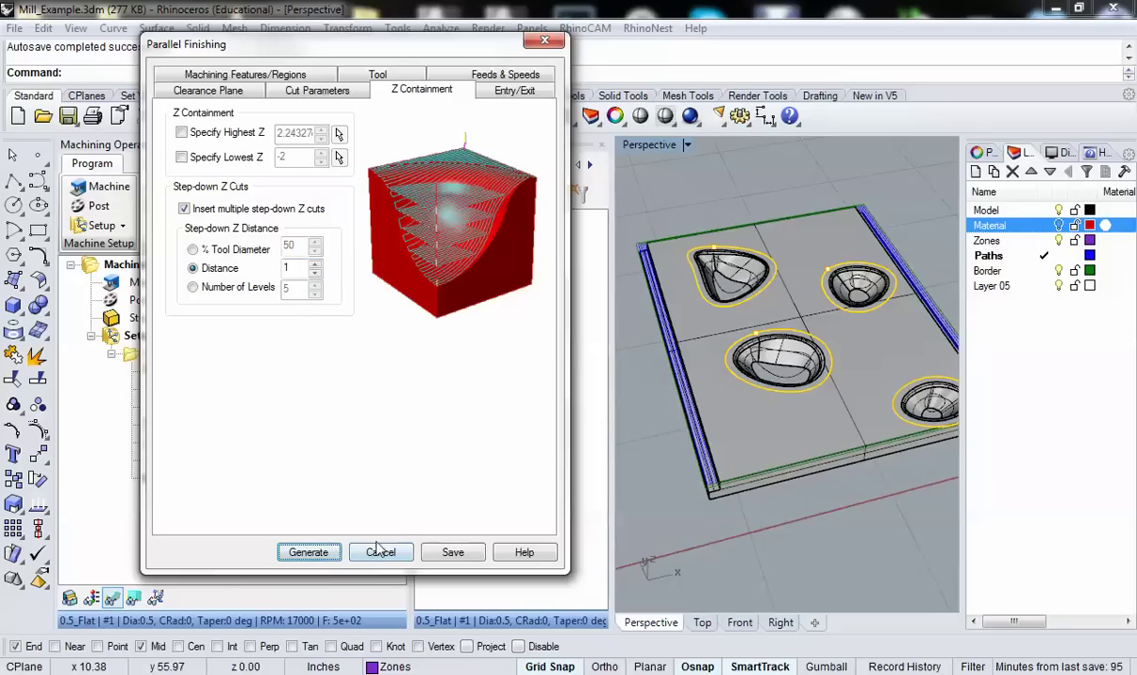
click(305, 550)
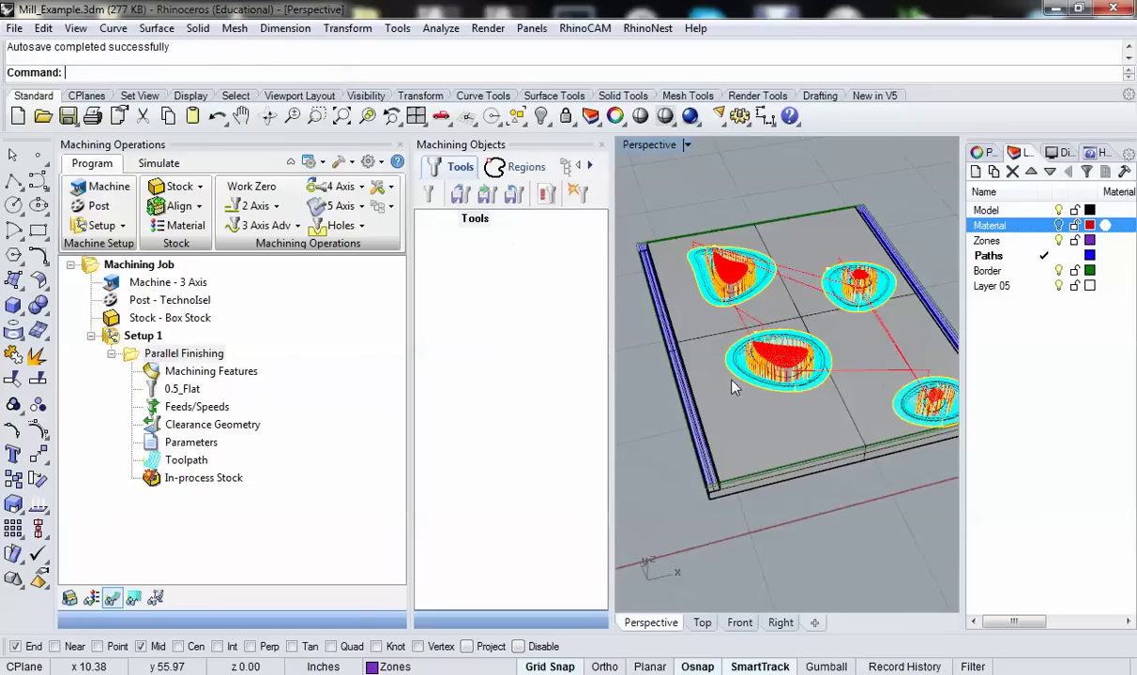
Inspect the stepped toolpath in the pockets and regenerate the Parallel Finishing operation without running a simulation after regeneration
scroll(797, 417, up, 6)
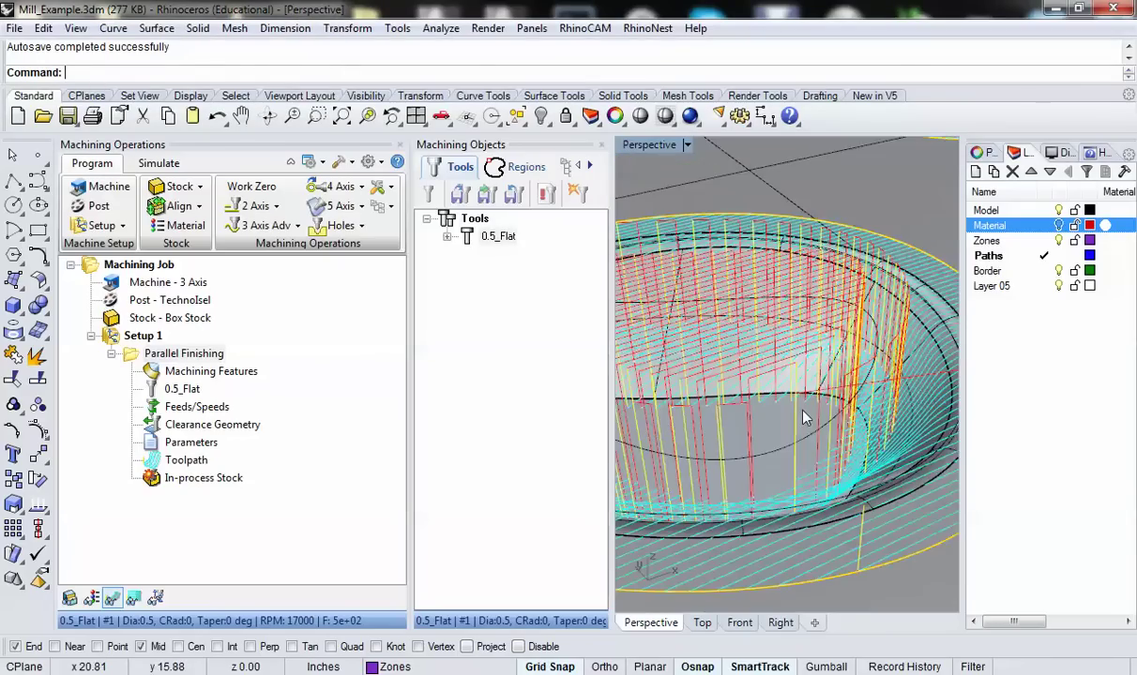
scroll(804, 417, down, 1)
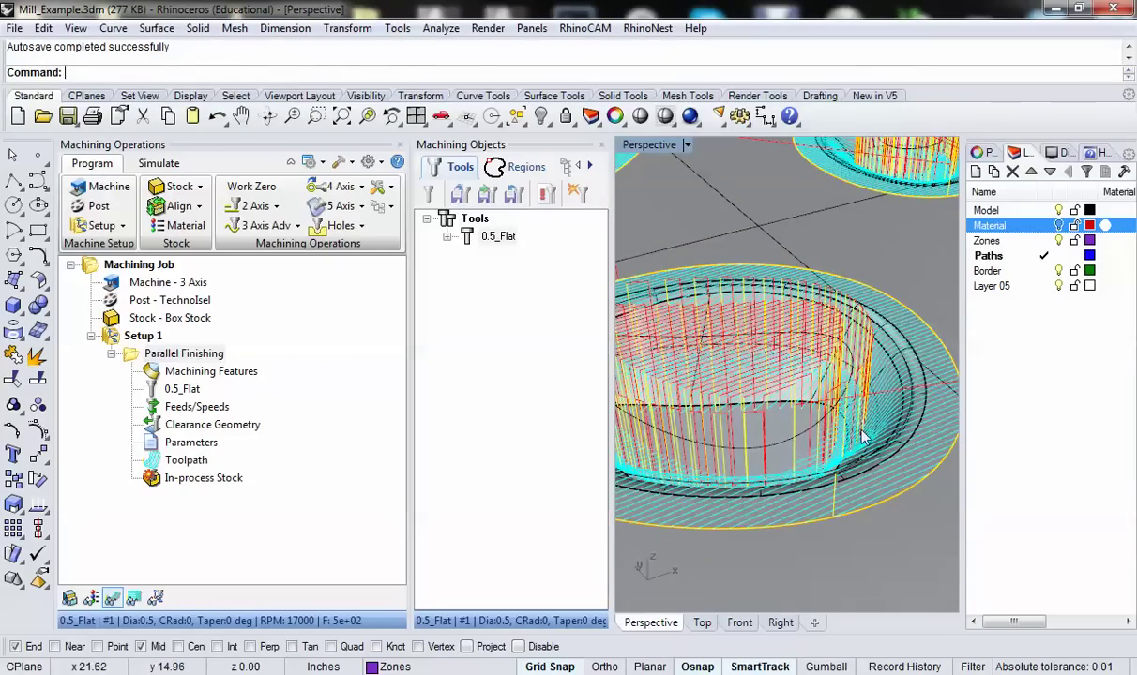
right_drag(799, 383, 824, 403)
scroll(824, 403, down, 3)
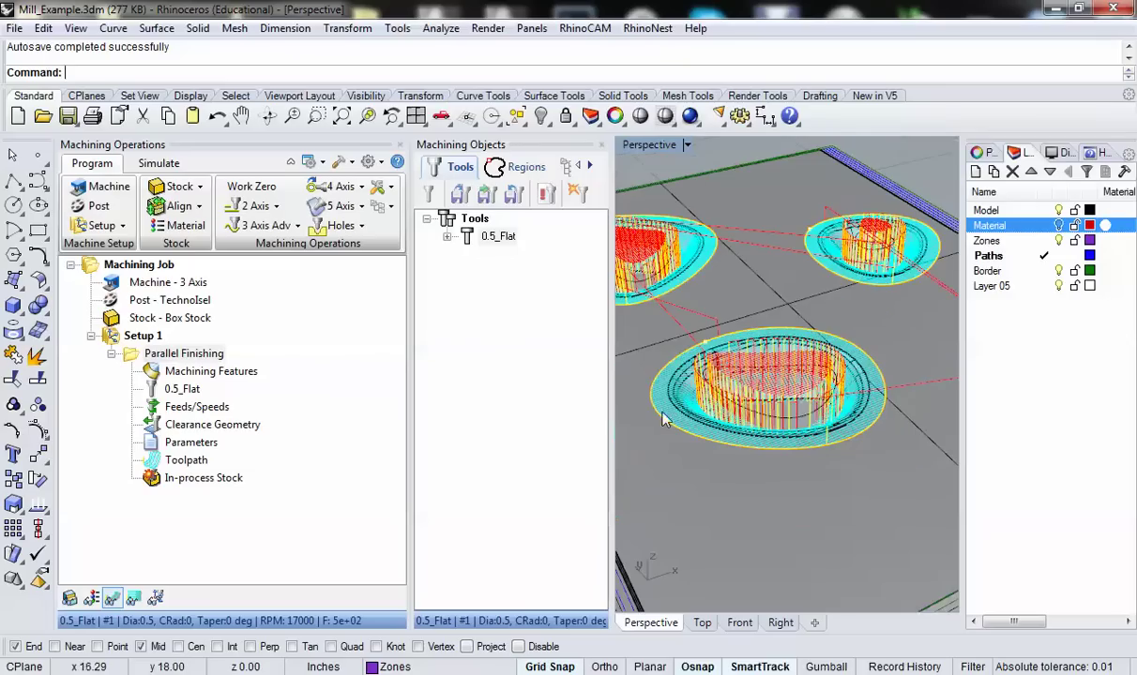
click(112, 355)
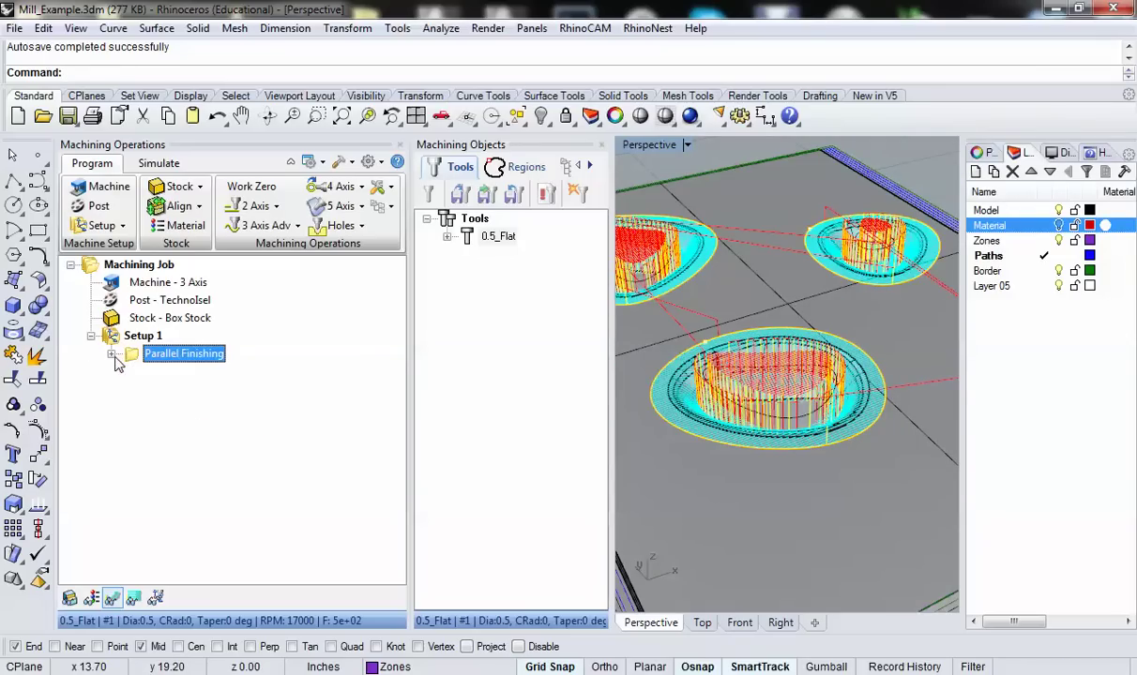
right_click(130, 358)
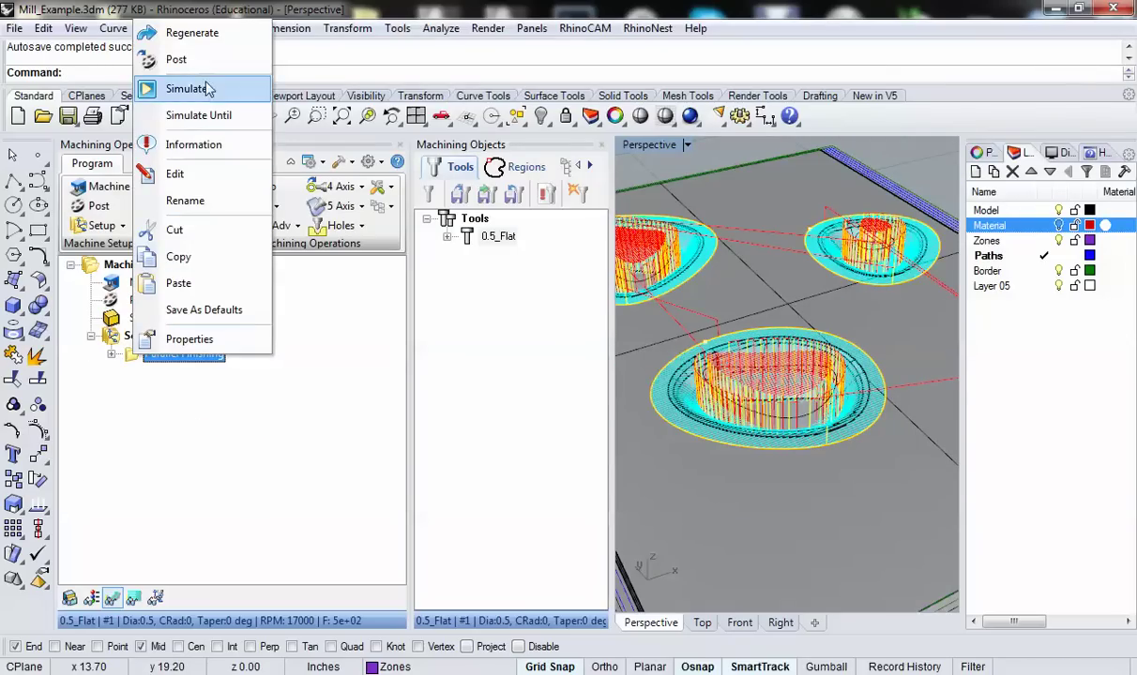
click(192, 34)
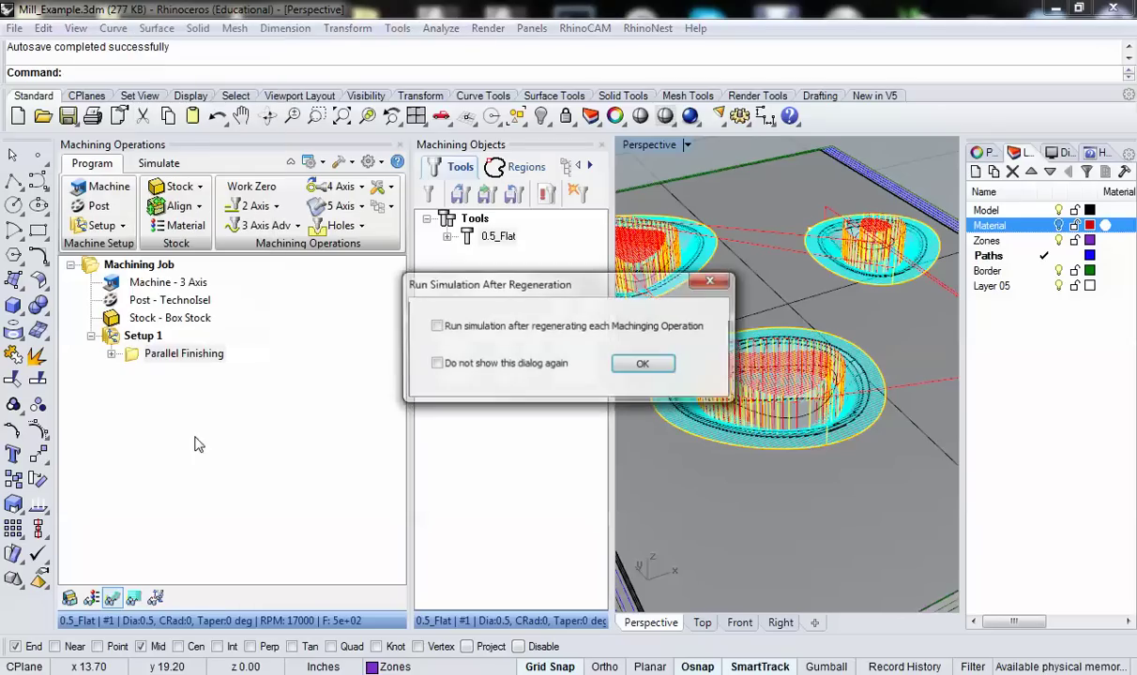
click(645, 364)
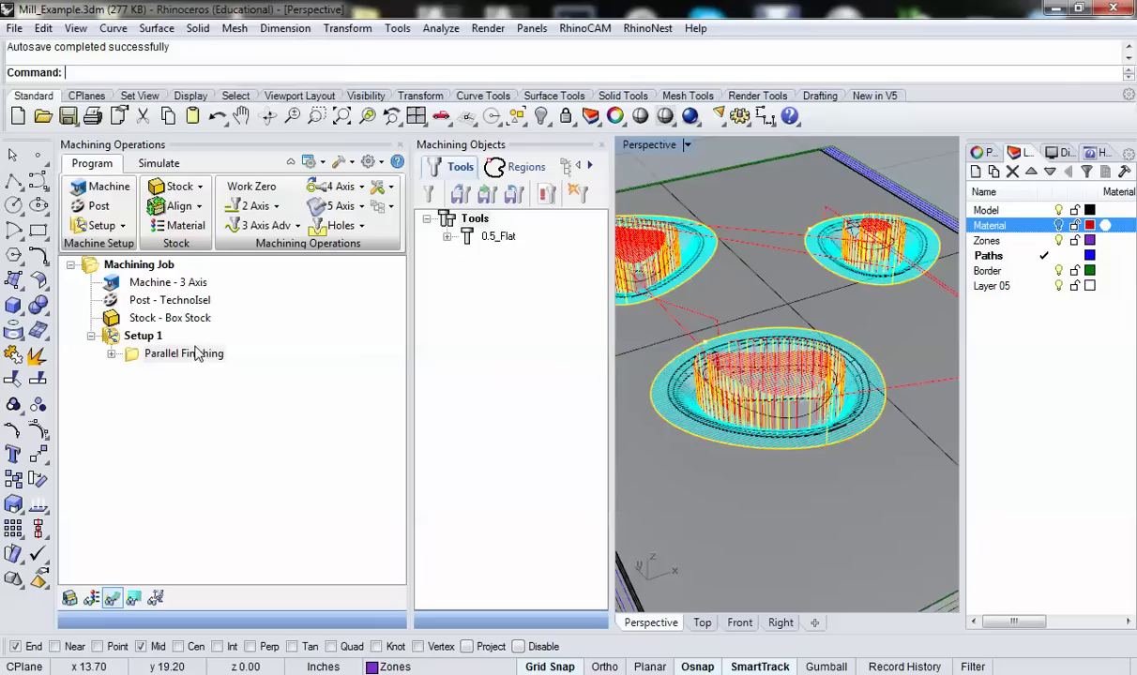
Check the machine time of the Parallel Finishing operation with step-down cuts in its machining information
right_click(143, 360)
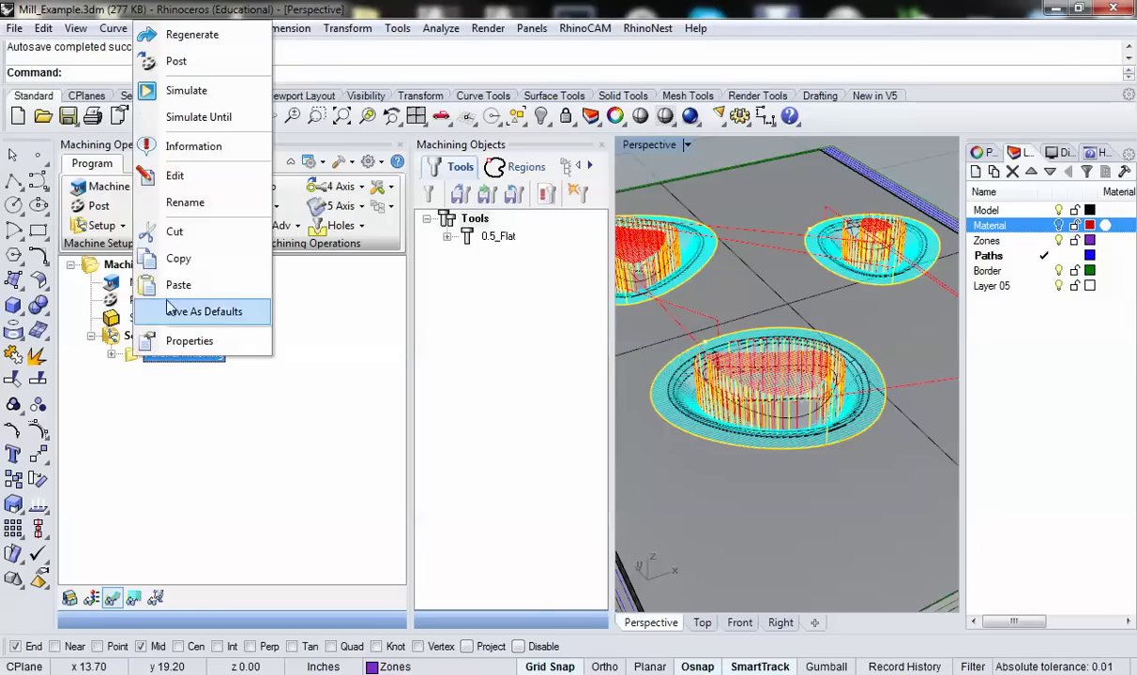
click(187, 150)
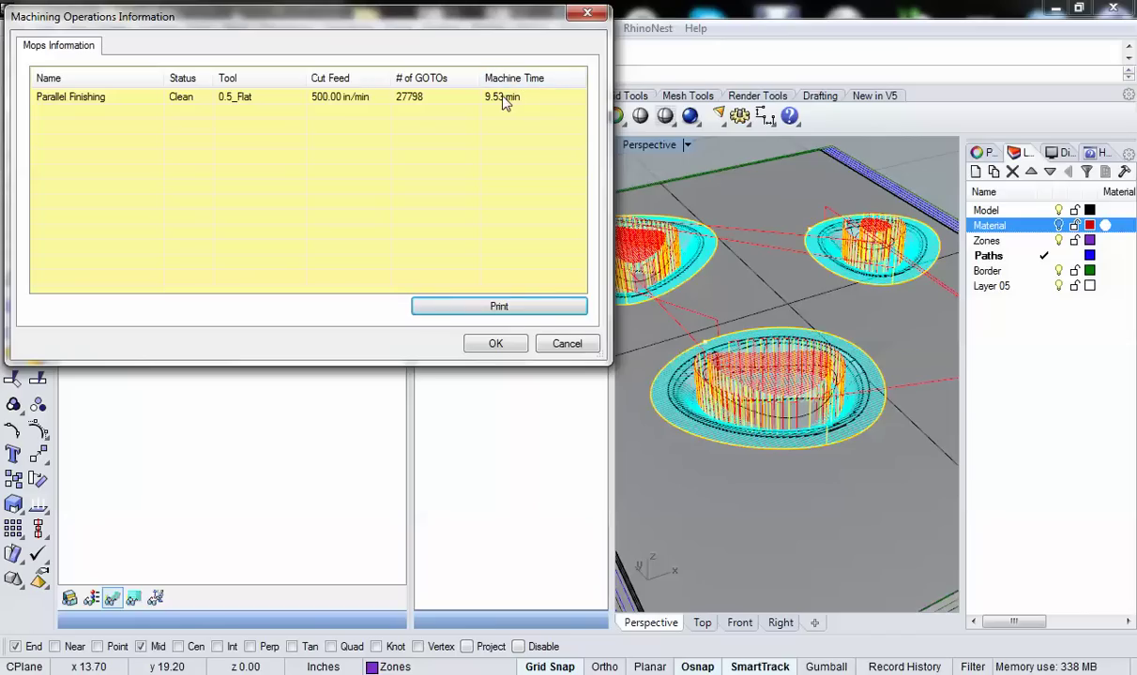
click(543, 342)
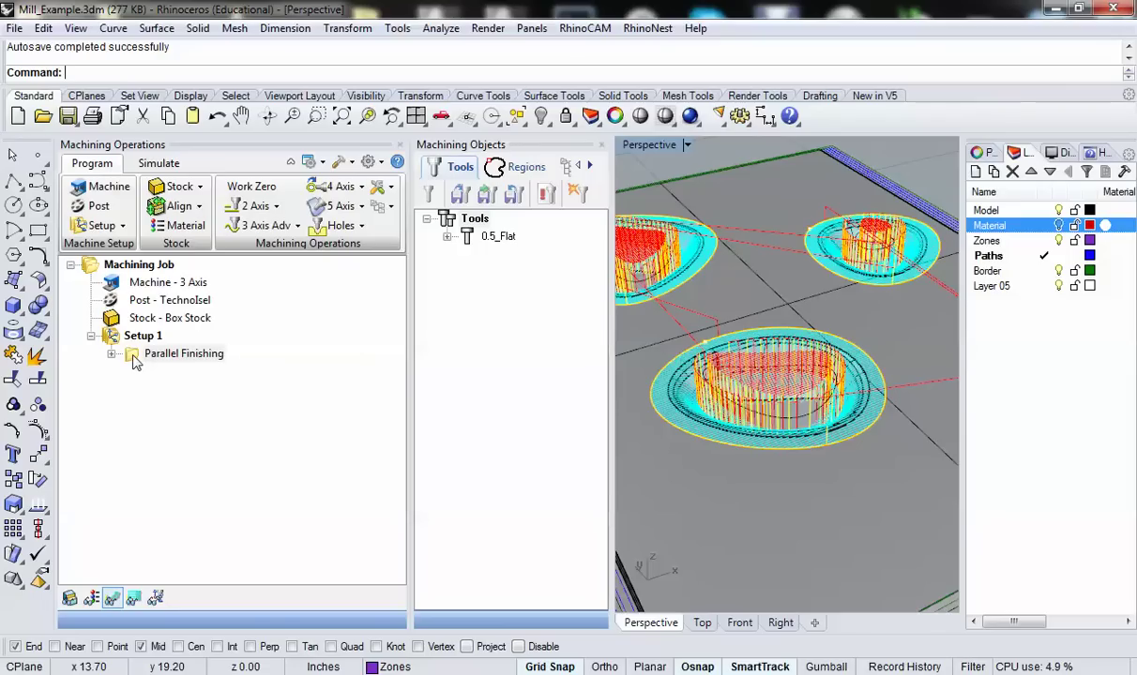
Disable multiple step-down Z cuts in the Parallel Finishing operation's Z containment options and generate the toolpath again
double_click(134, 361)
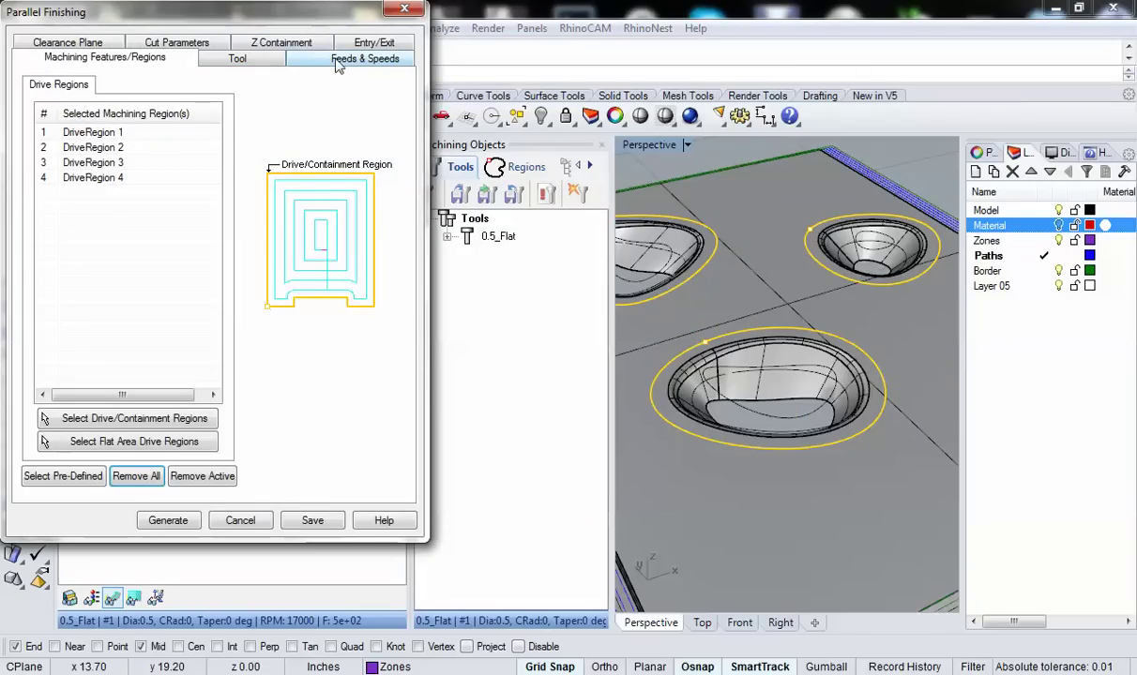
click(282, 43)
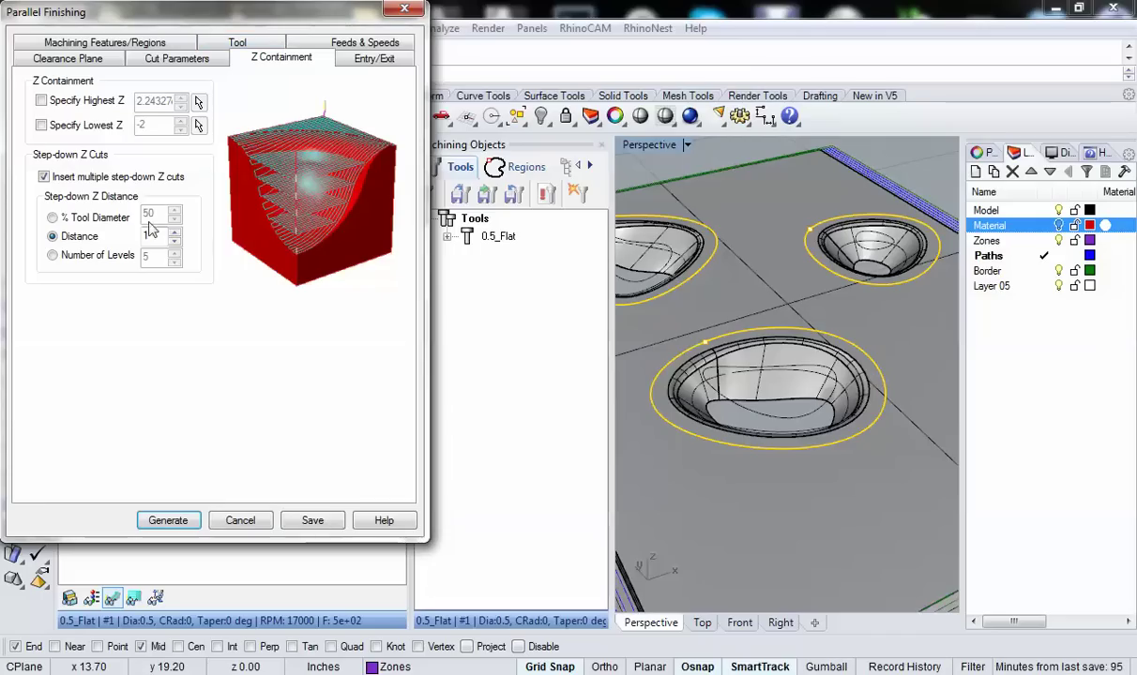
click(43, 177)
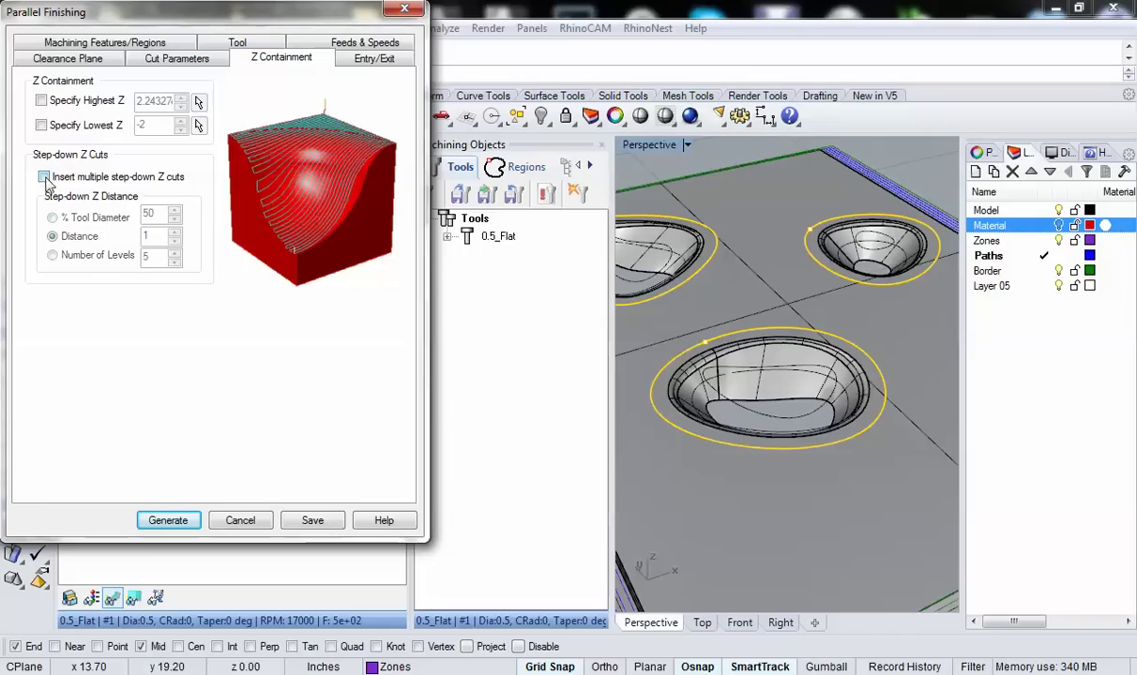
click(167, 521)
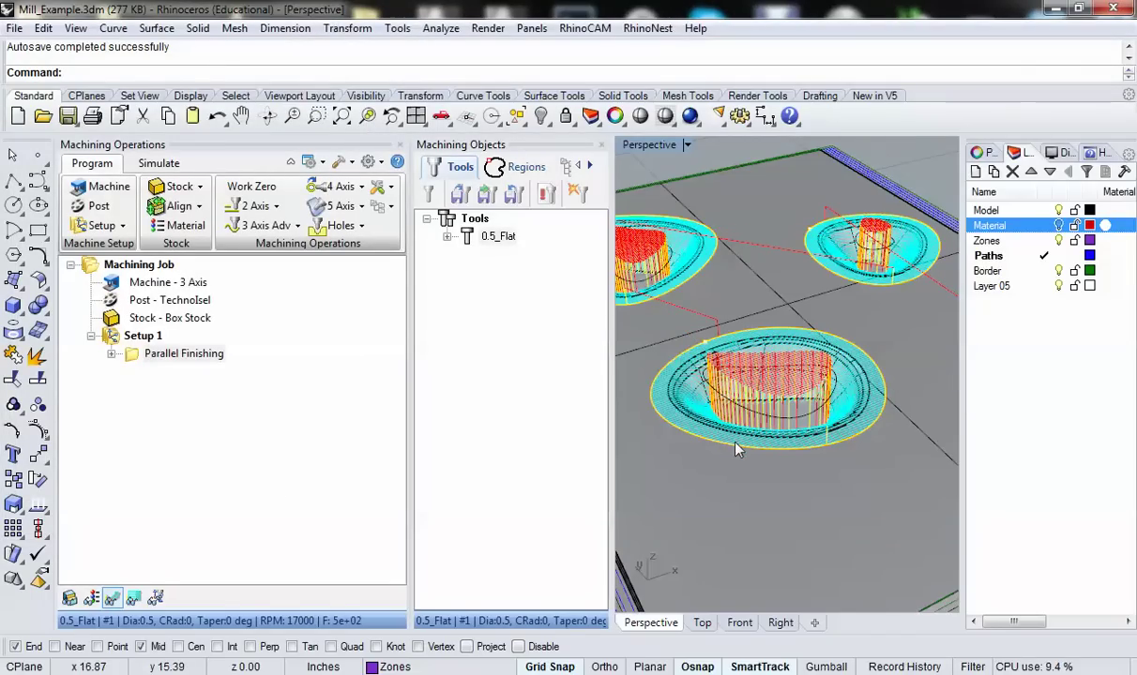
scroll(741, 449, down, 6)
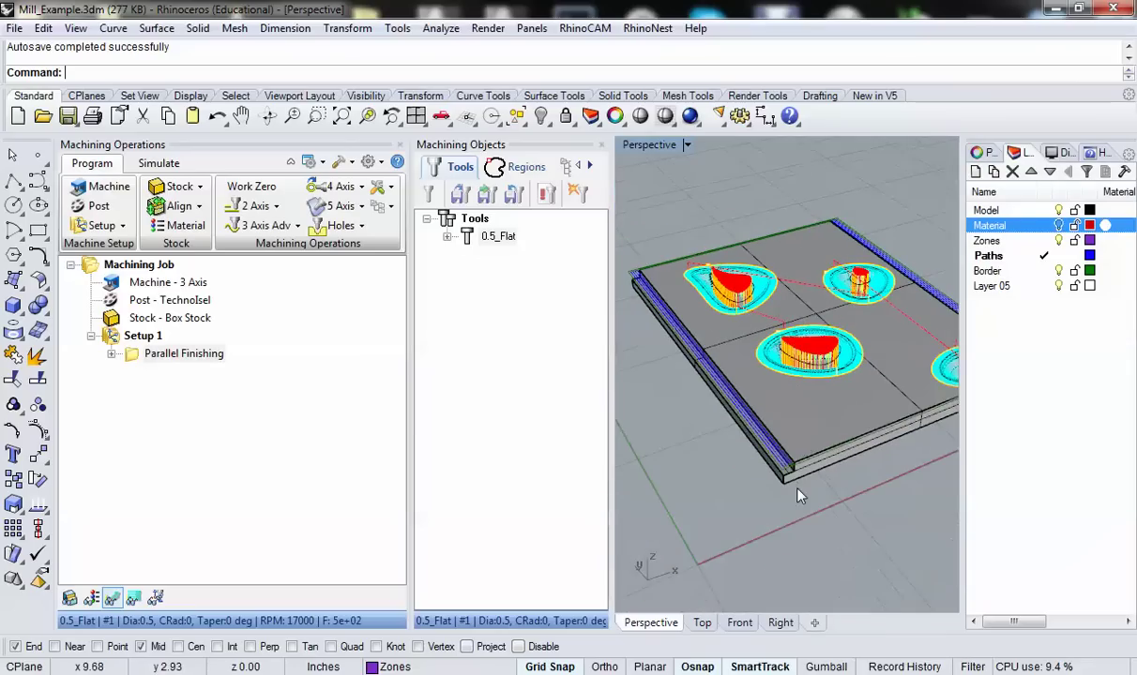